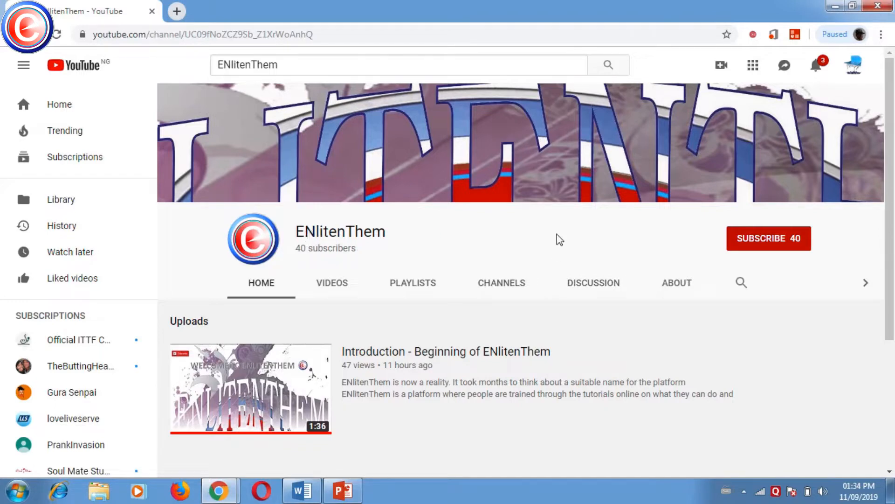
# Subscribe to the ENlitenThem channel and open its notification setting.
pyautogui.click(746, 253)
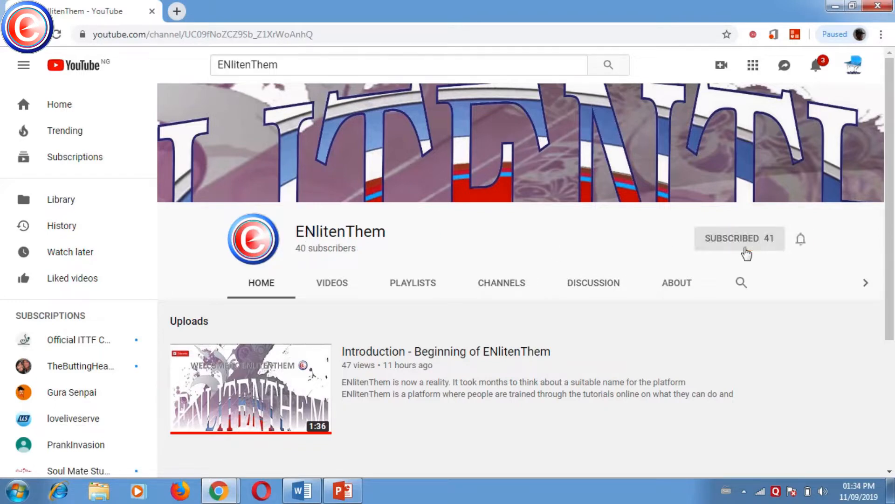
pyautogui.click(802, 242)
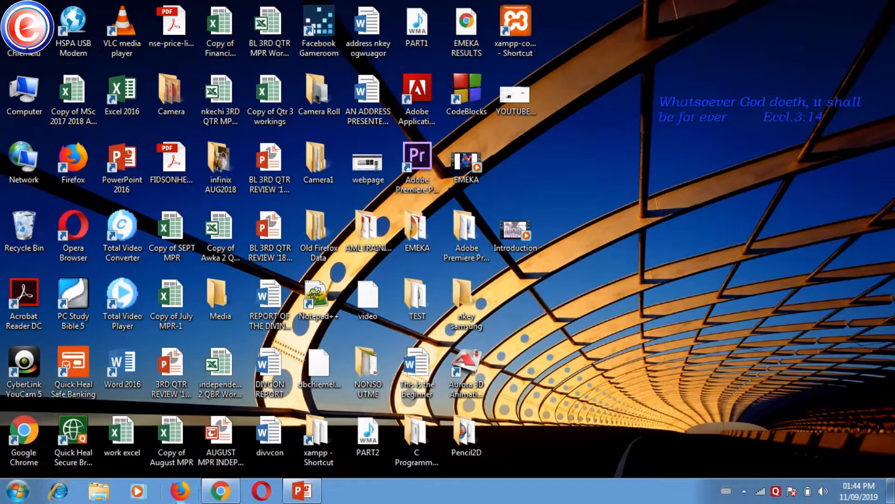
# Bring up the computer's program and file search.
pyautogui.click(16, 490)
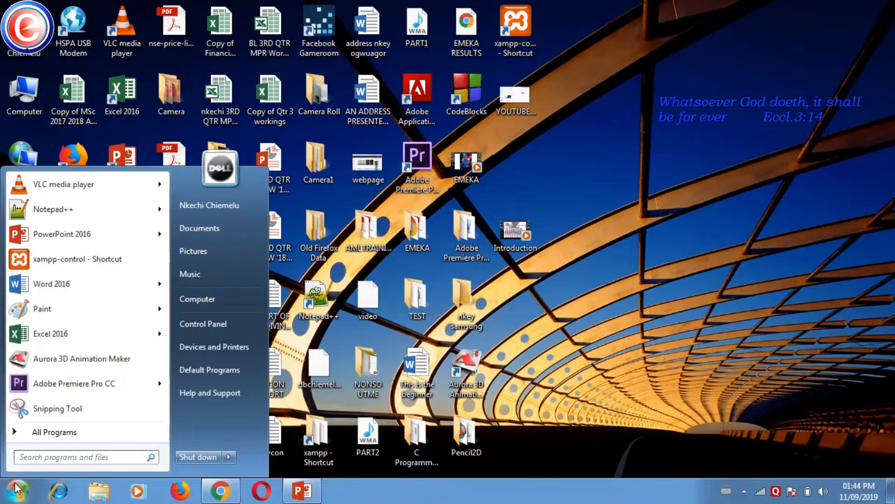
pyautogui.click(72, 456)
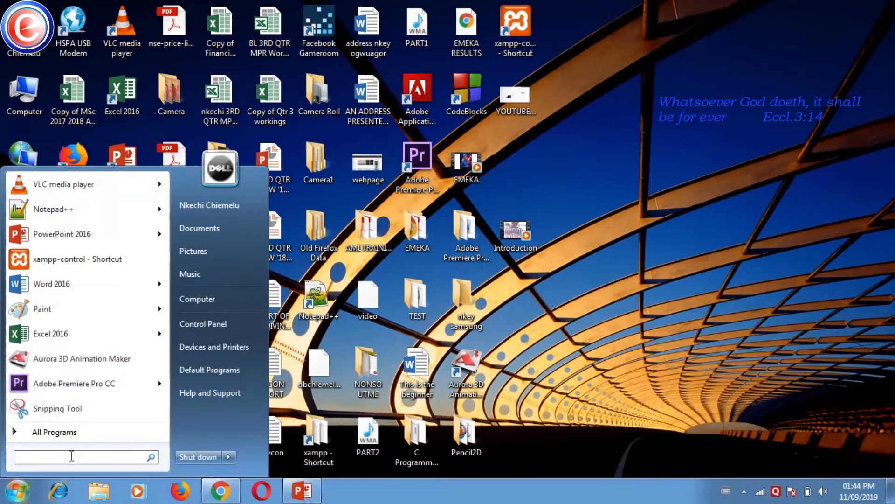
pyautogui.write('mic')
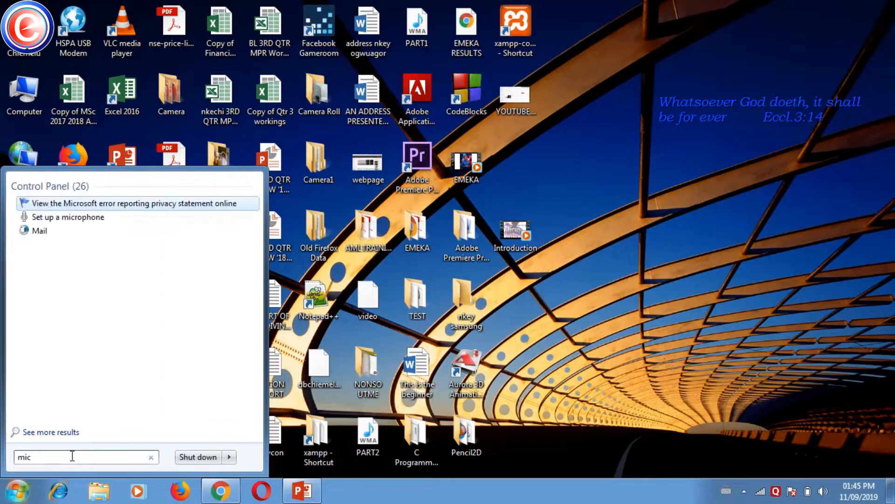
pyautogui.write('oro')
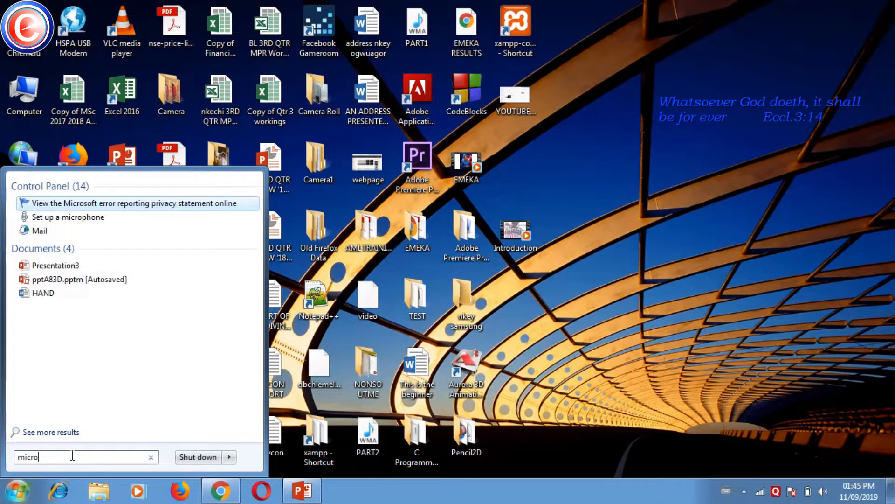
pyautogui.press('BackSpace')
pyautogui.press('BackSpace')
pyautogui.press('BackSpace')
pyautogui.press('BackSpace')
pyautogui.press('BackSpace')
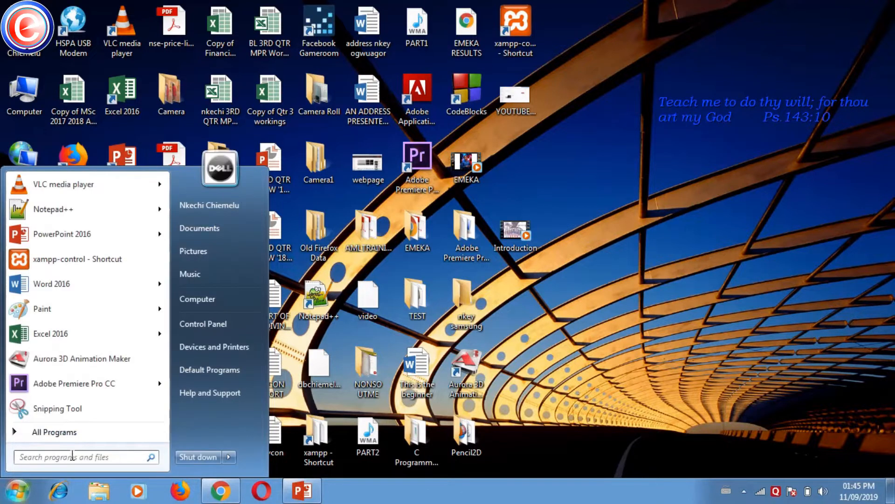
# Search the installed programs for "word" and launch Word 2016.
pyautogui.write('wor')
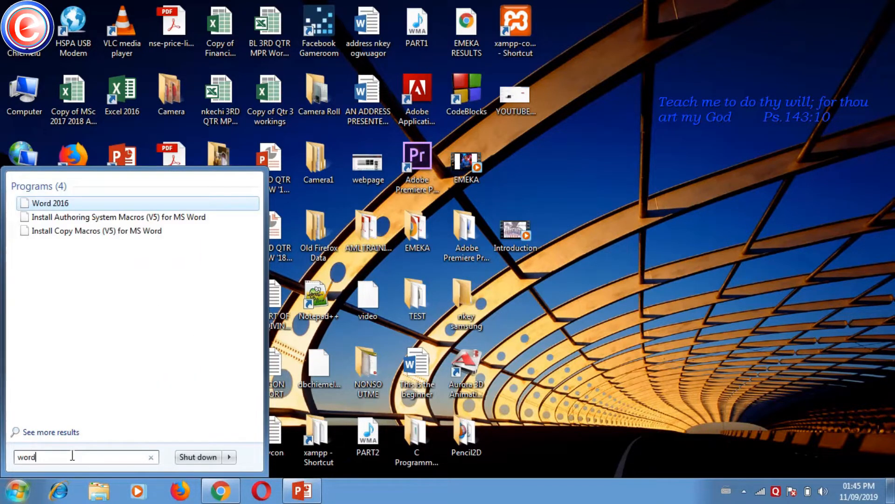
pyautogui.write('d')
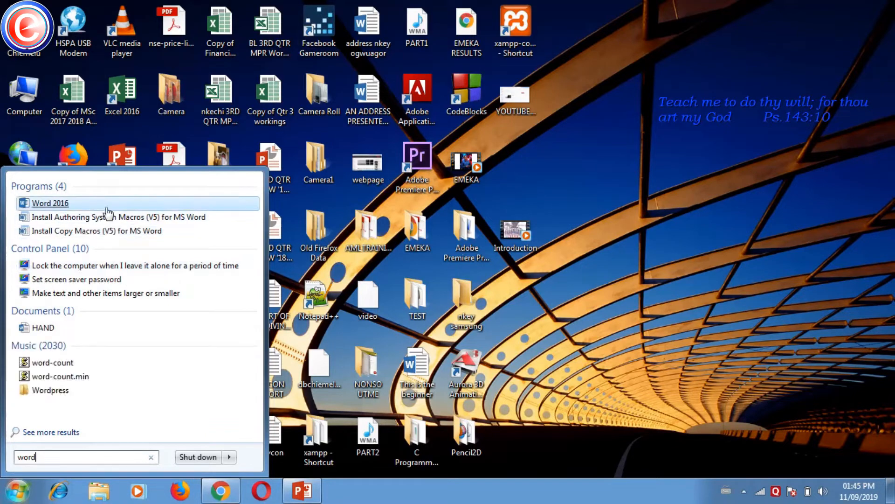
pyautogui.click(107, 208)
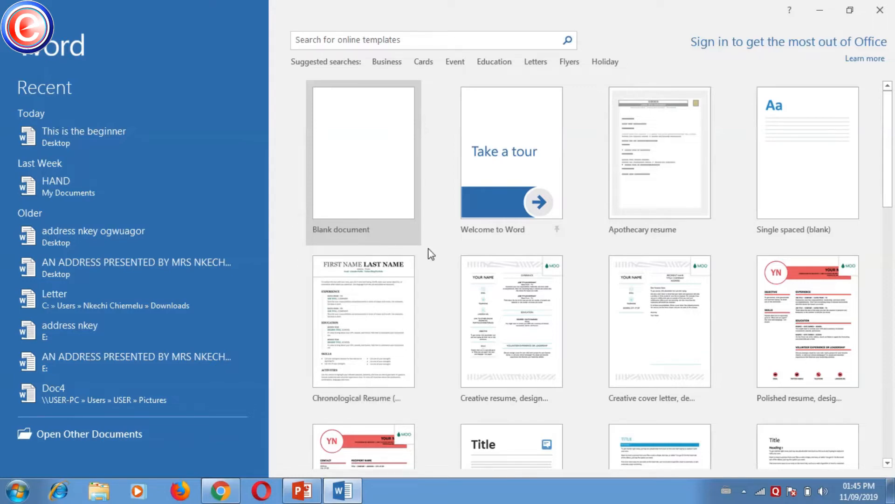
# Look through the featured document templates, from the blank document to the summer event flyer.
pyautogui.scroll(-3, 428, 253)
pyautogui.scroll(-3, 430, 255)
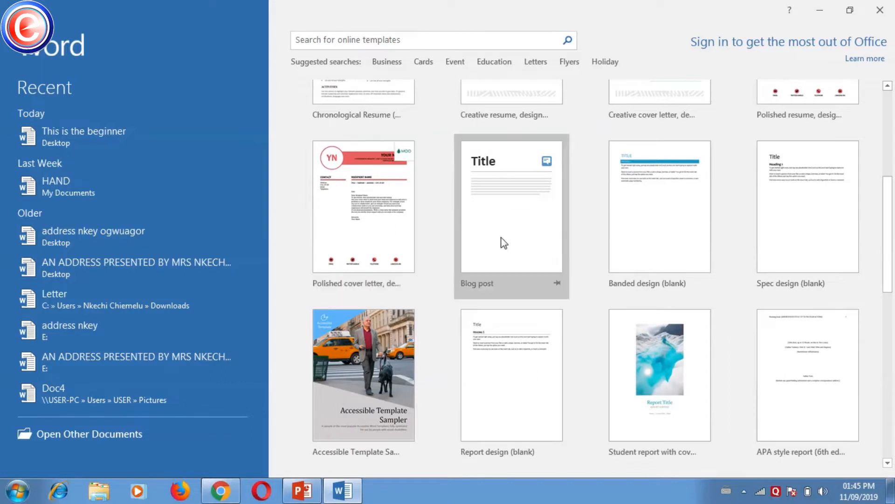
pyautogui.scroll(-1, 471, 279)
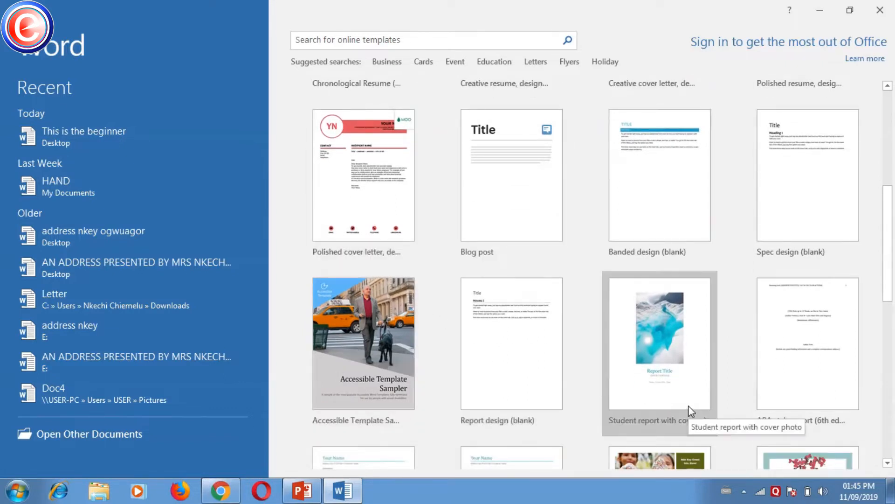
pyautogui.scroll(-4, 689, 406)
pyautogui.scroll(-3, 688, 405)
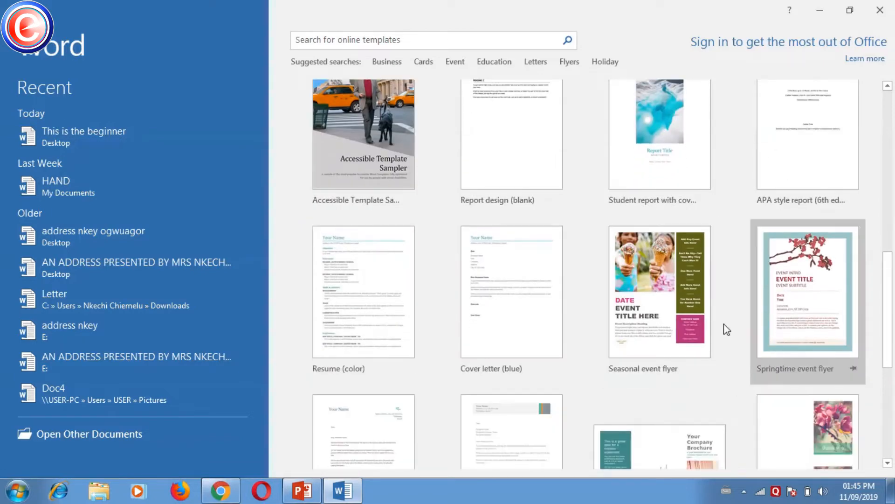
pyautogui.scroll(-5, 562, 300)
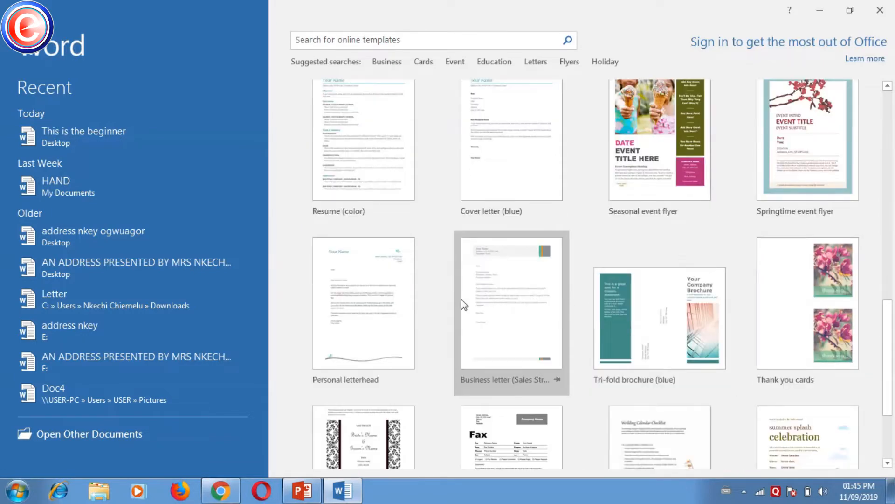
pyautogui.scroll(-4, 443, 298)
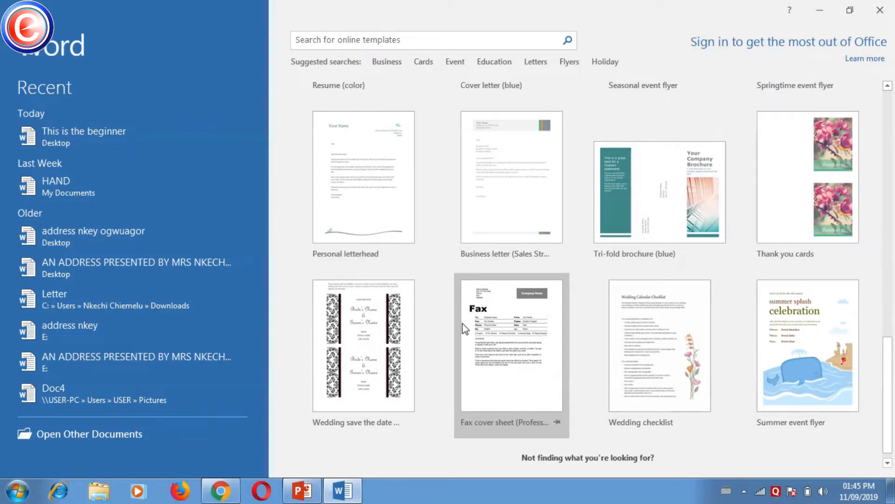
pyautogui.scroll(12, 476, 305)
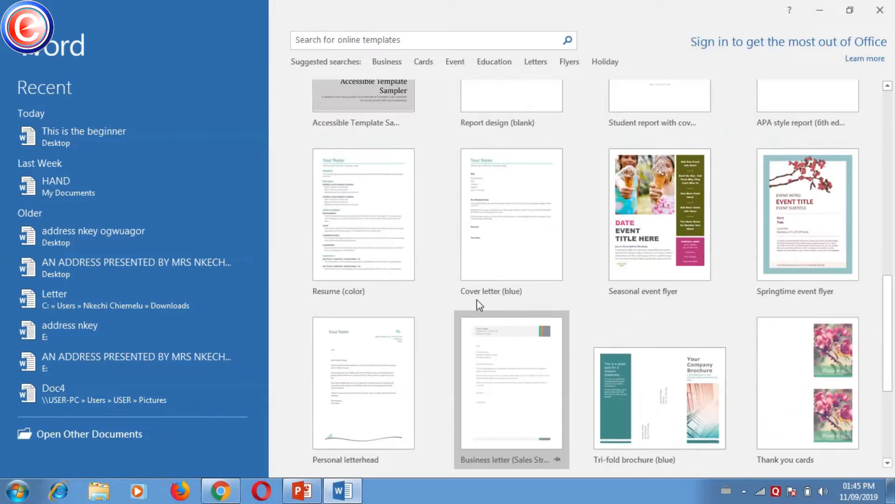
pyautogui.scroll(12, 488, 296)
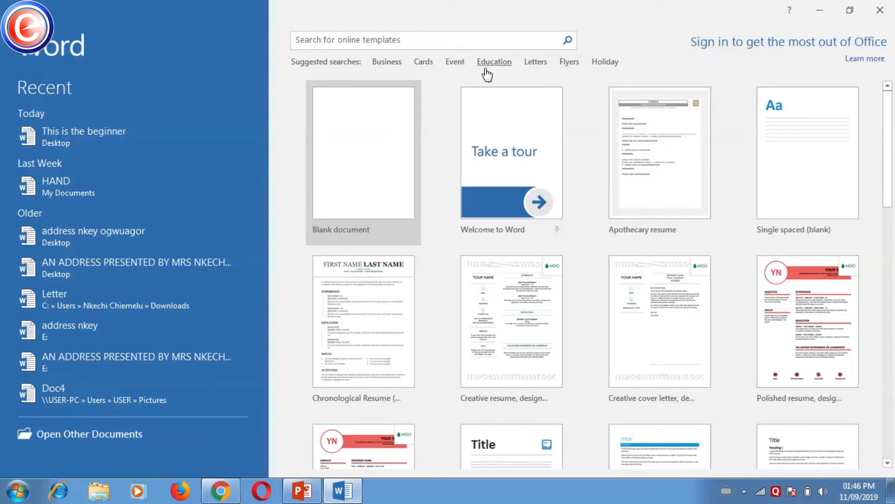
# Browse the online templates in the suggested Event category.
pyautogui.click(458, 68)
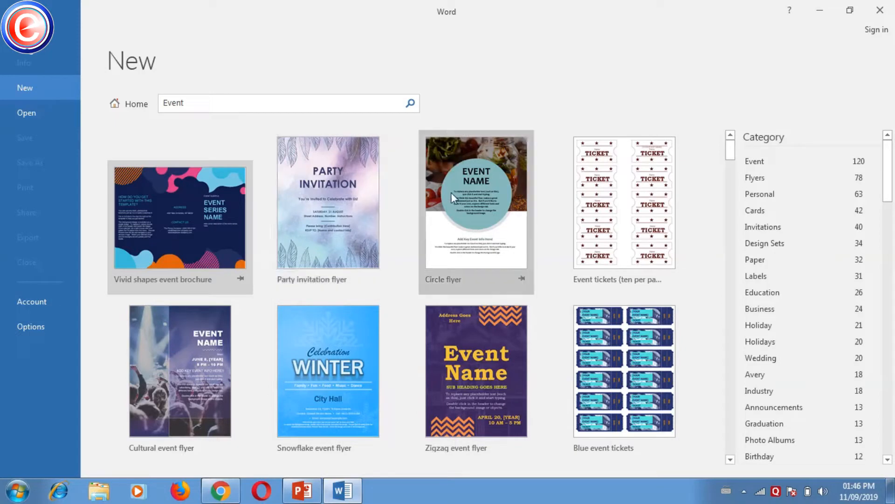
pyautogui.scroll(-1, 450, 196)
pyautogui.scroll(-5, 448, 200)
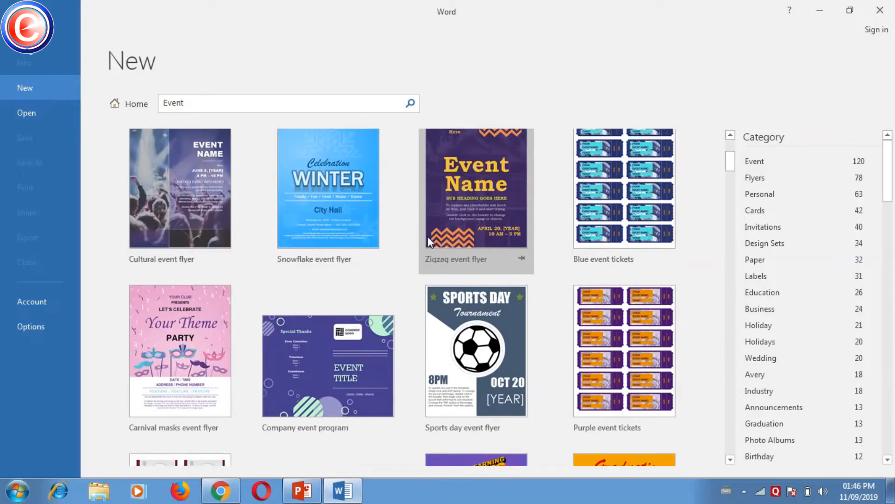
pyautogui.scroll(-3, 396, 322)
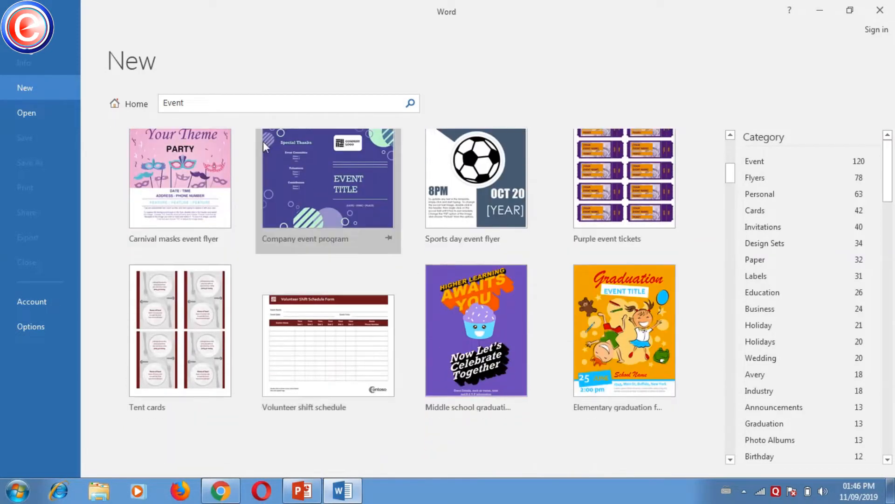
# Go back to the featured templates and create a new blank document.
pyautogui.click(137, 104)
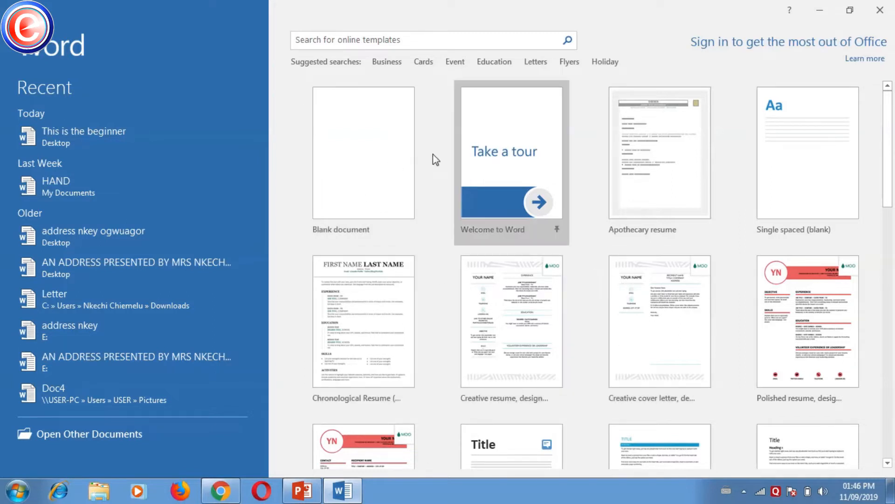
pyautogui.click(353, 161)
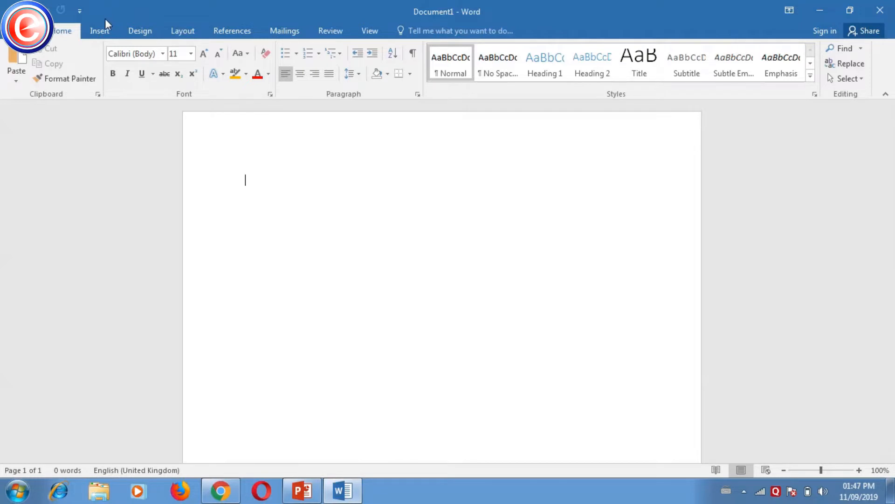
# Examine the command groups for Insert, Design, References, Mailings, Review and Layout in the blank document.
pyautogui.click(103, 31)
pyautogui.click(140, 32)
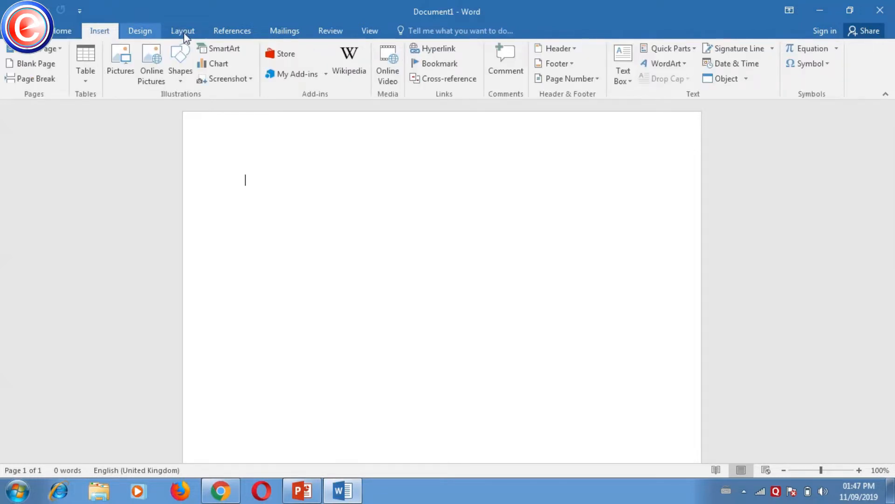
pyautogui.click(246, 33)
pyautogui.click(279, 27)
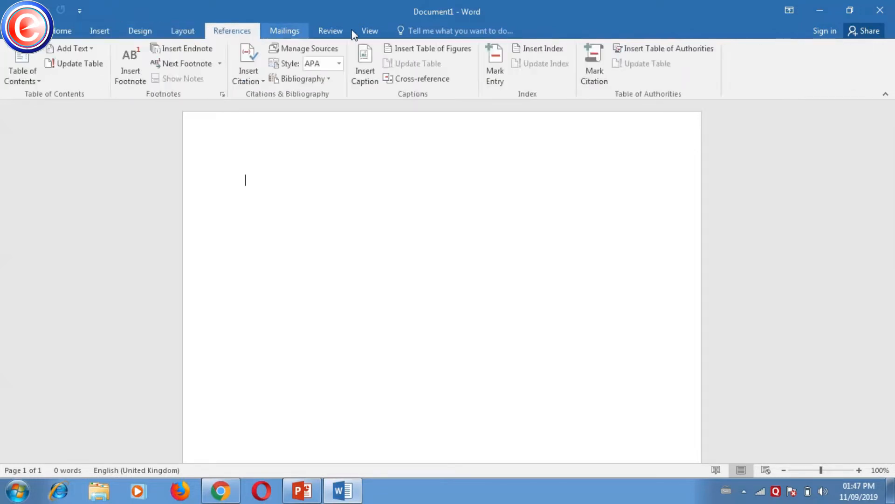
pyautogui.click(64, 33)
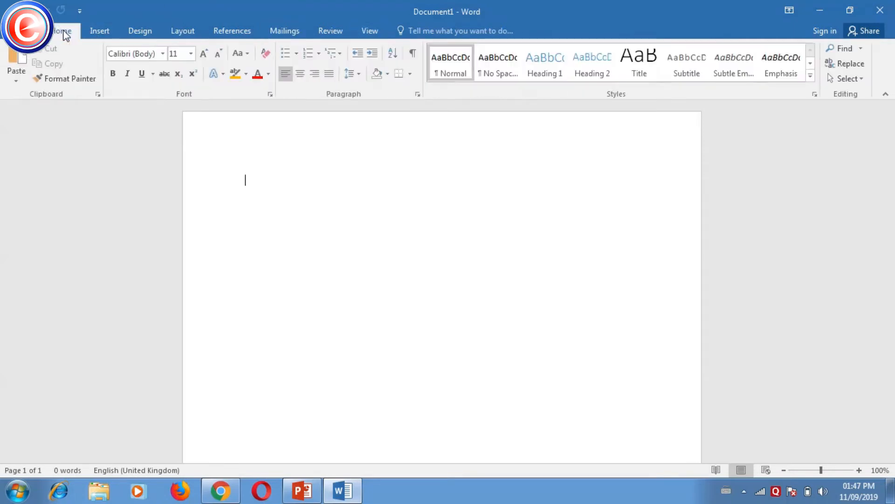
pyautogui.click(186, 31)
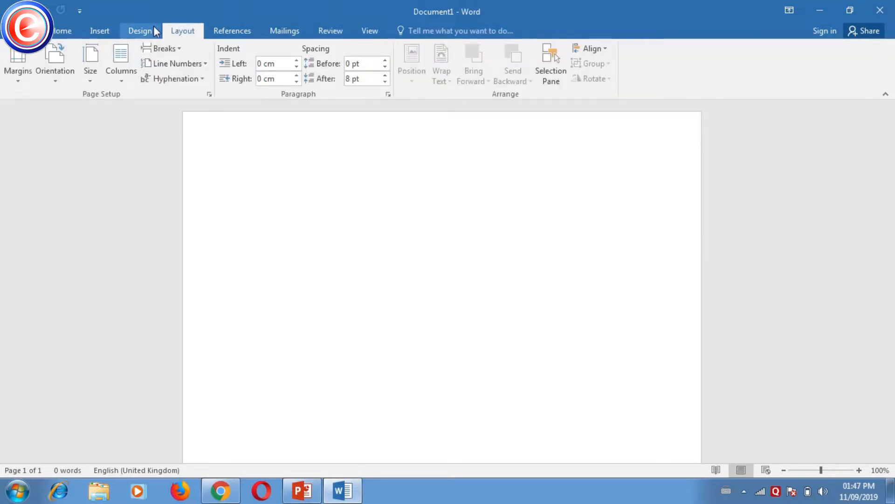
pyautogui.click(150, 31)
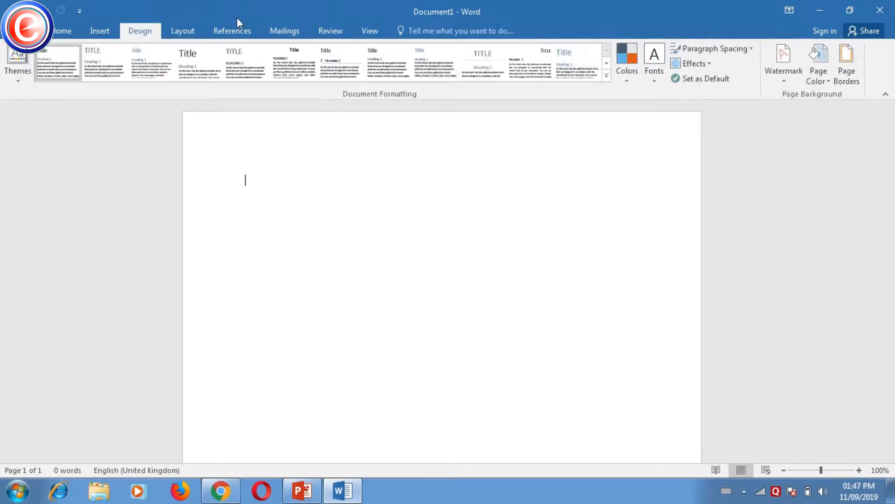
pyautogui.click(274, 30)
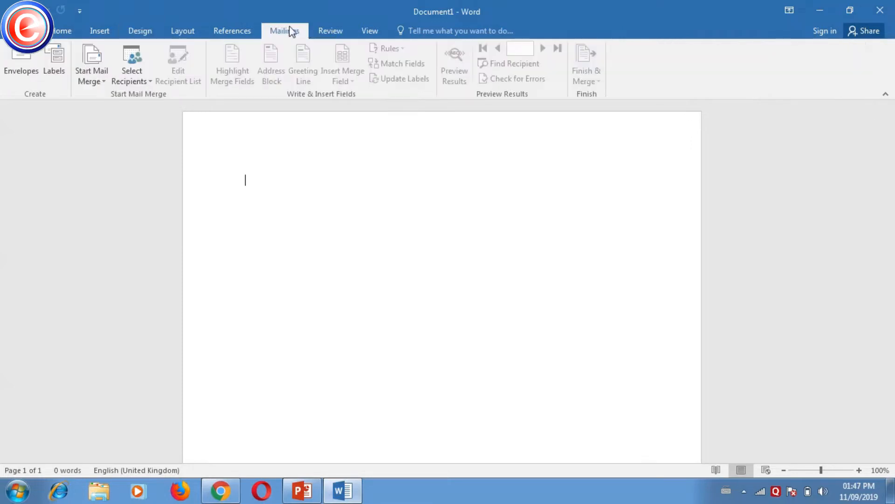
pyautogui.click(342, 32)
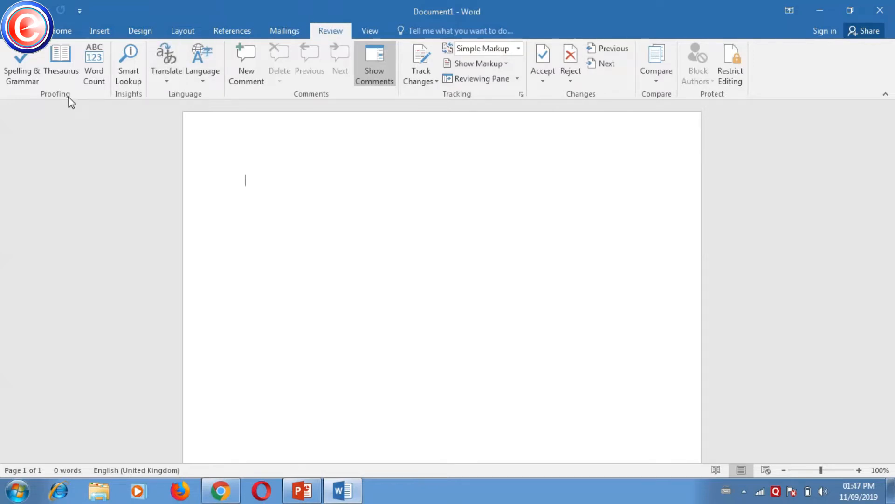
pyautogui.click(182, 32)
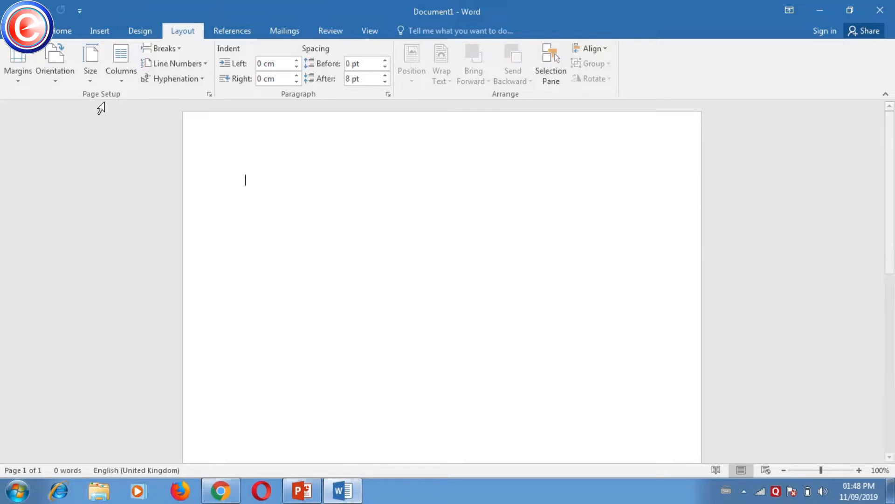
# Examine the paragraph border and shading colour choices, as well as the page layout commands.
pyautogui.click(63, 31)
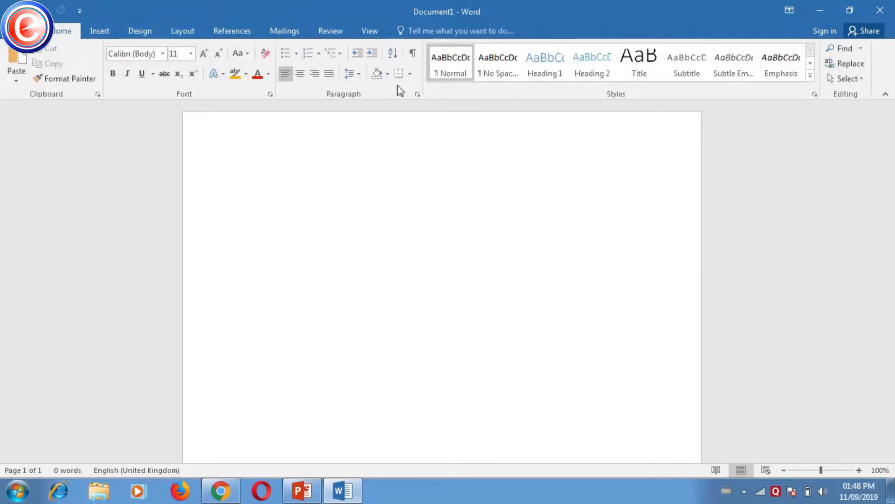
pyautogui.click(410, 74)
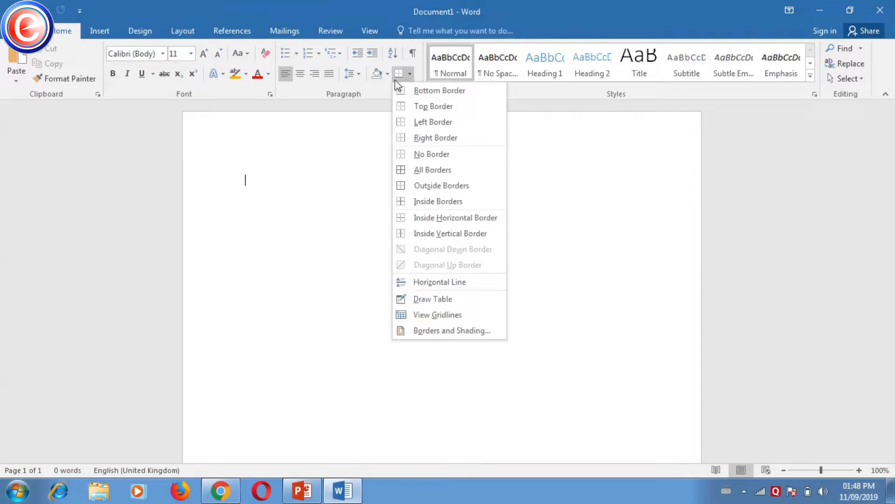
pyautogui.click(385, 74)
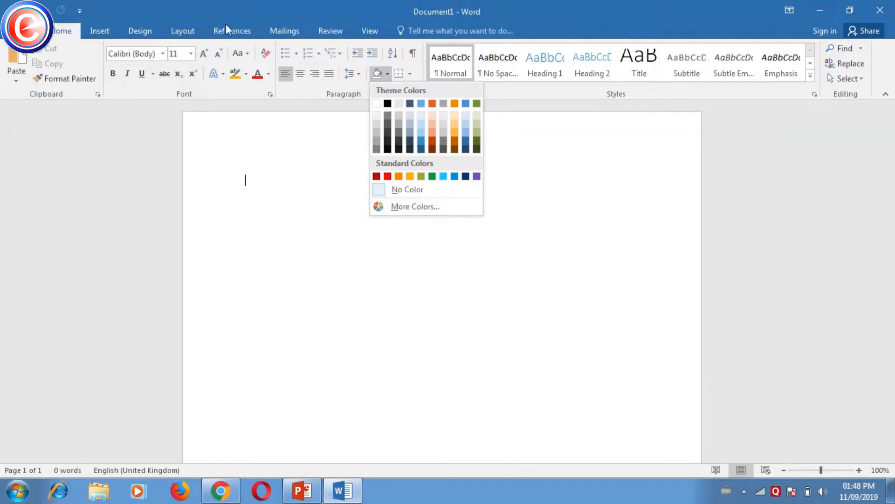
pyautogui.click(189, 30)
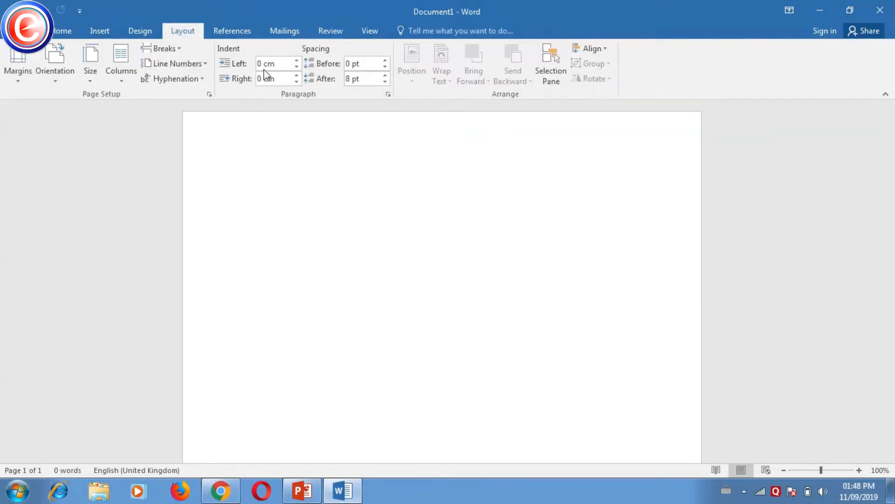
pyautogui.click(205, 83)
pyautogui.click(206, 84)
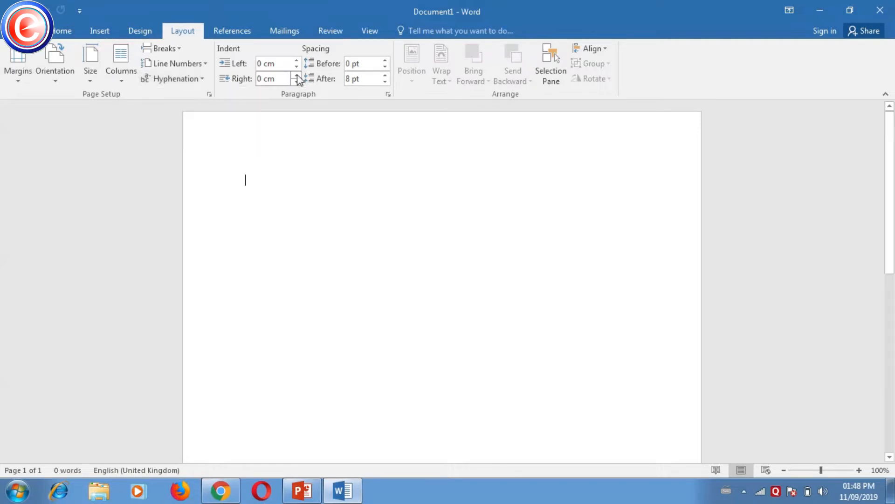
# Try a right paragraph indent of -0.1 cm and return it to 0 cm.
pyautogui.click(297, 82)
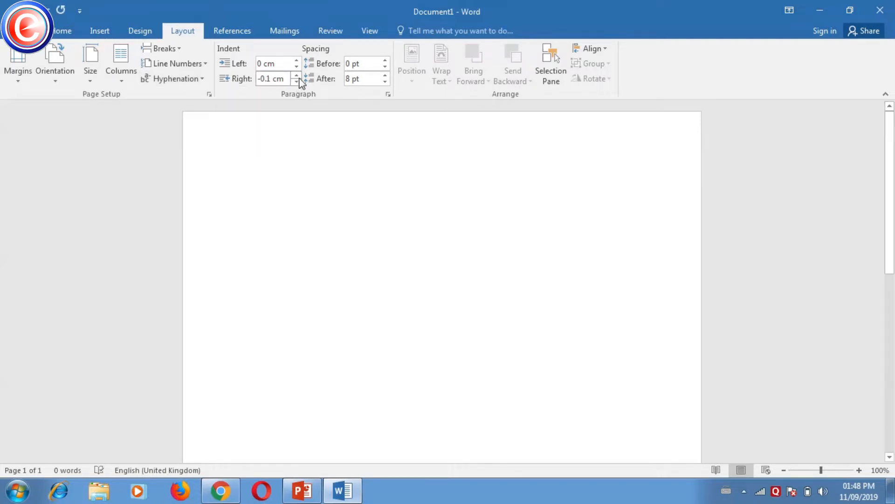
pyautogui.click(298, 77)
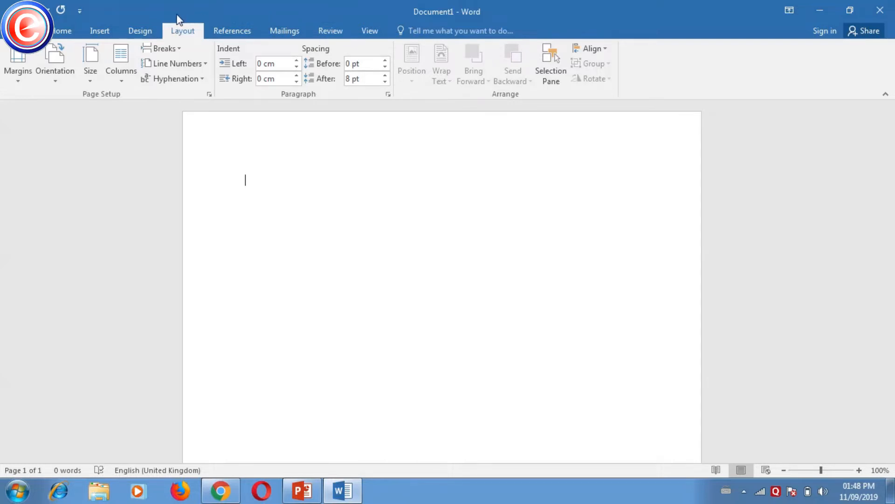
# Examine the full gallery of text styles, including the commands for creating, clearing and applying styles.
pyautogui.click(58, 31)
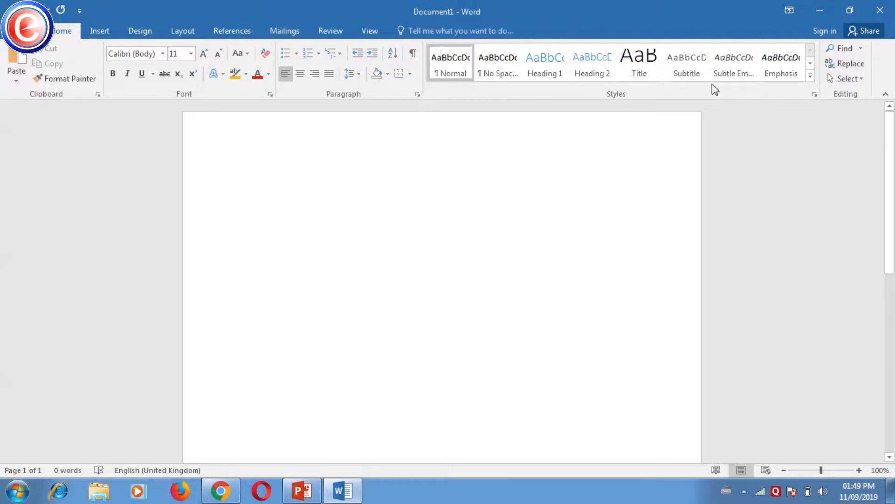
pyautogui.click(811, 76)
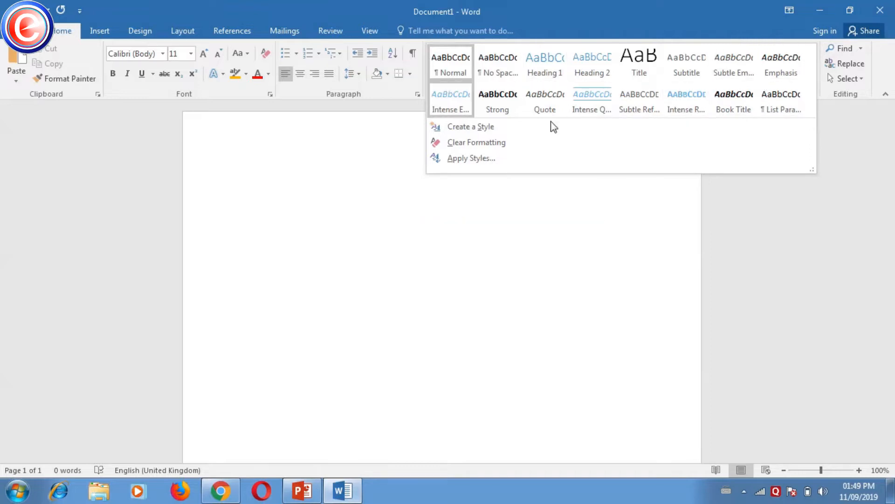
pyautogui.click(242, 133)
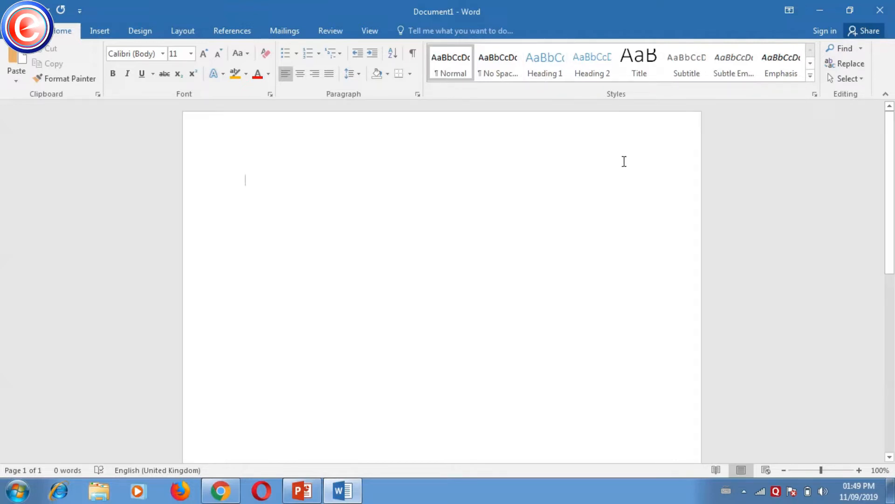
pyautogui.click(810, 76)
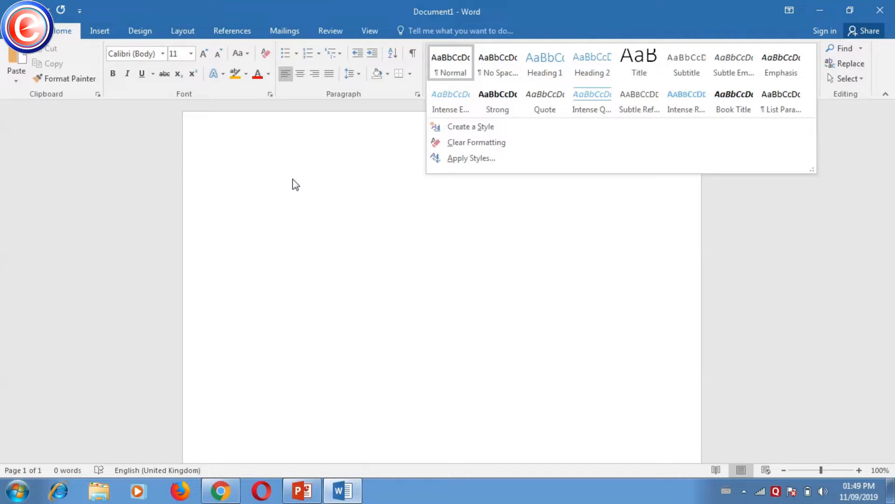
pyautogui.click(269, 189)
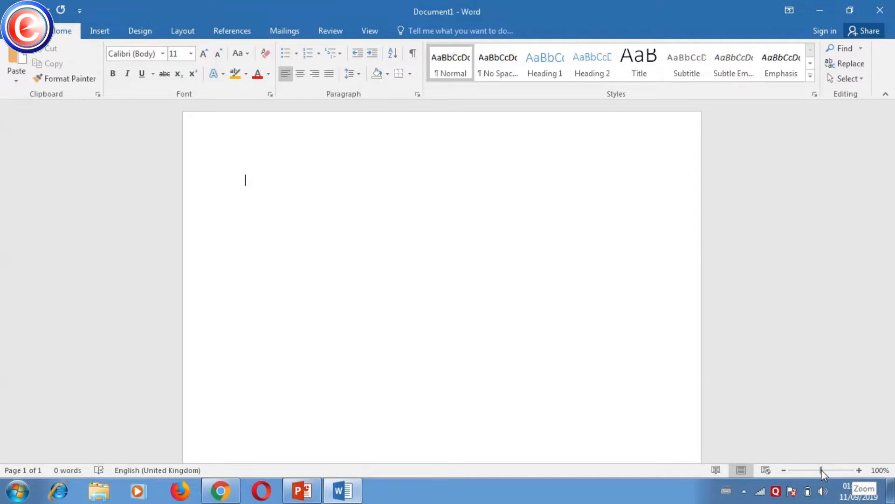
# Examine the zoom control and look over the blank page from top to bottom.
pyautogui.moveTo(821, 469)
pyautogui.mouseDown()
pyautogui.moveTo(833, 470)
pyautogui.moveTo(803, 470)
pyautogui.moveTo(821, 469)
pyautogui.mouseUp()
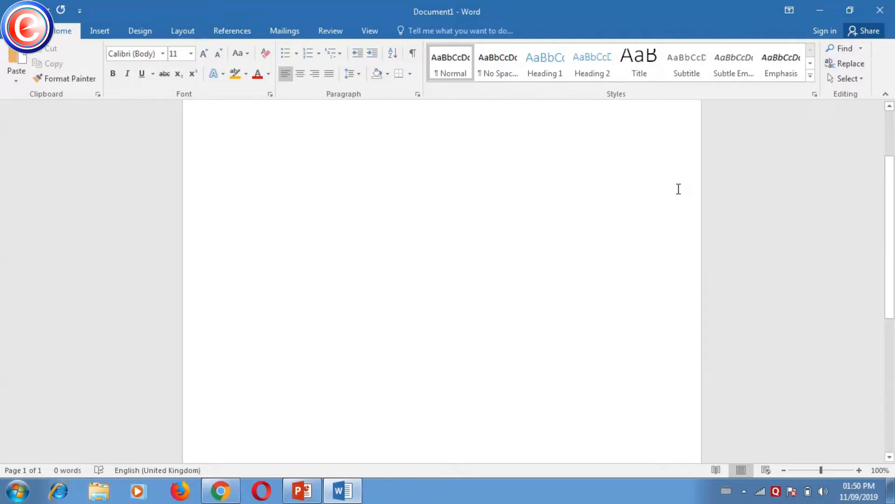
pyautogui.scroll(-5, 678, 189)
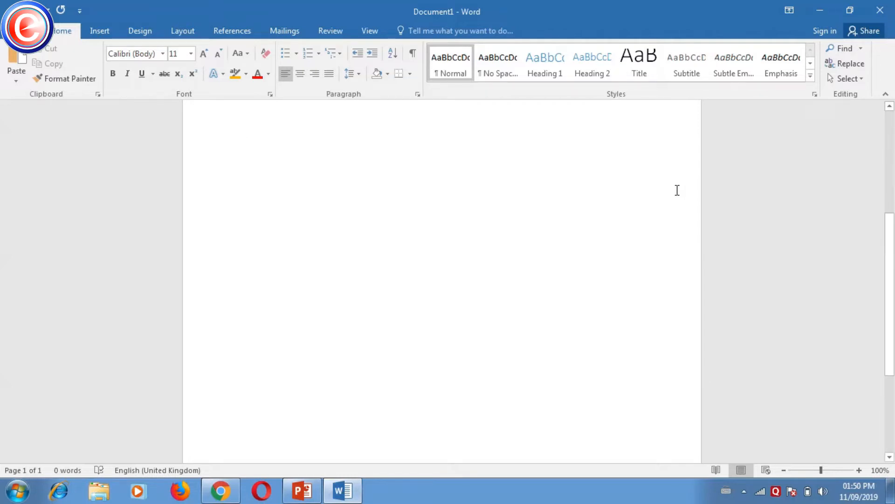
pyautogui.scroll(5, 677, 190)
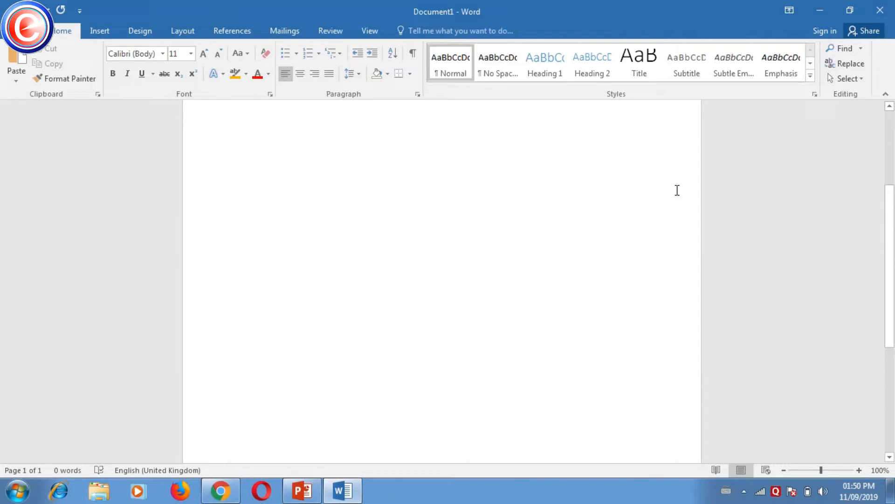
pyautogui.scroll(1, 537, 173)
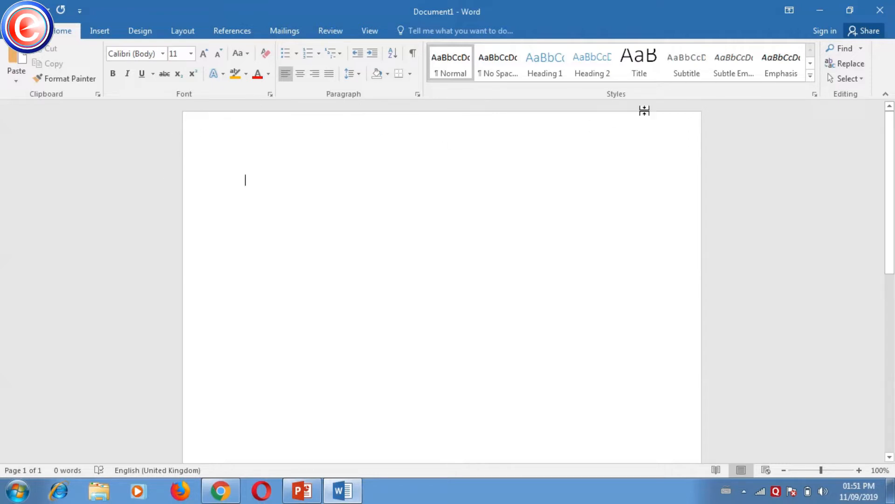
pyautogui.scroll(-2, 282, 176)
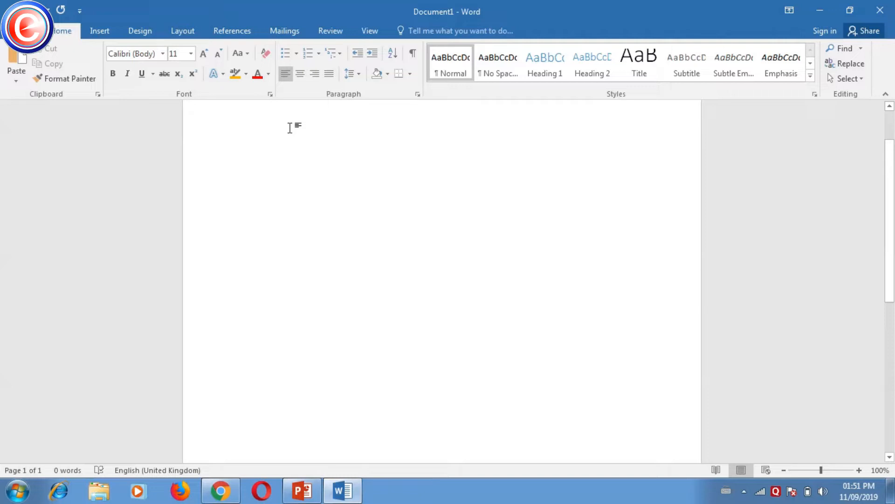
pyautogui.scroll(-3, 290, 129)
pyautogui.scroll(-2, 290, 132)
pyautogui.scroll(2, 291, 133)
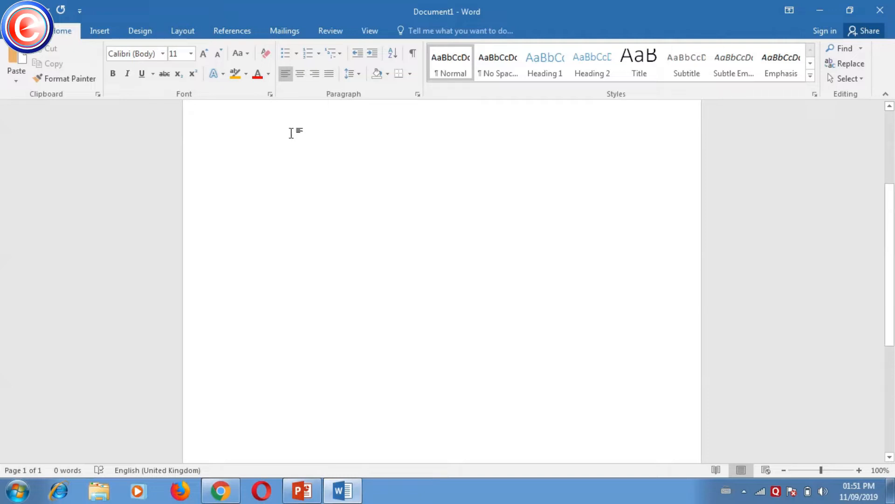
pyautogui.scroll(5, 292, 133)
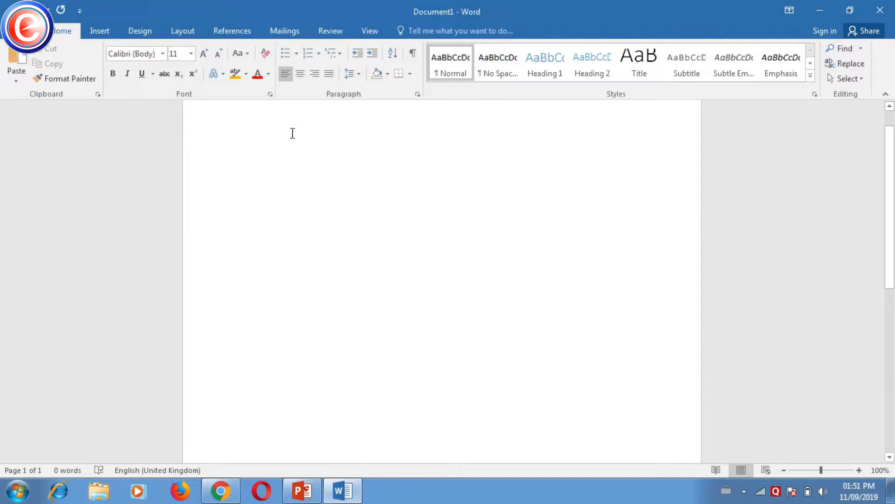
# Search the available commands for "ruler" and show the rulers around the page.
pyautogui.click(424, 31)
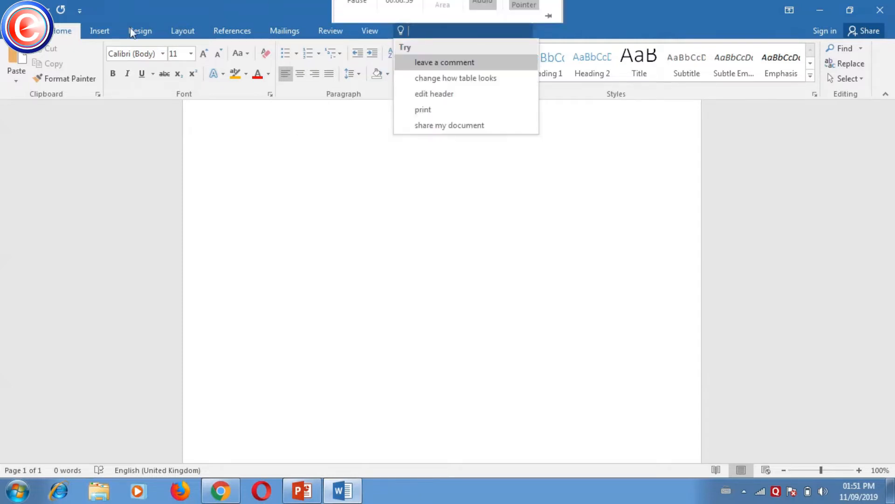
pyautogui.click(87, 28)
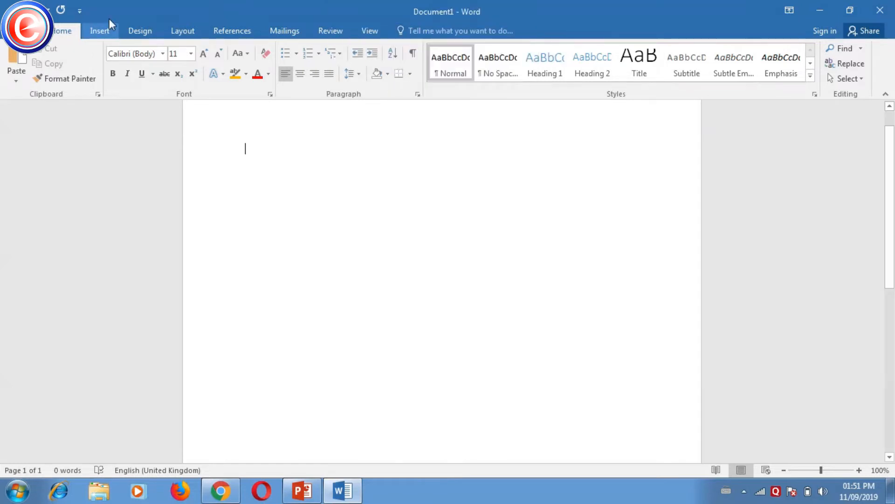
pyautogui.click(434, 33)
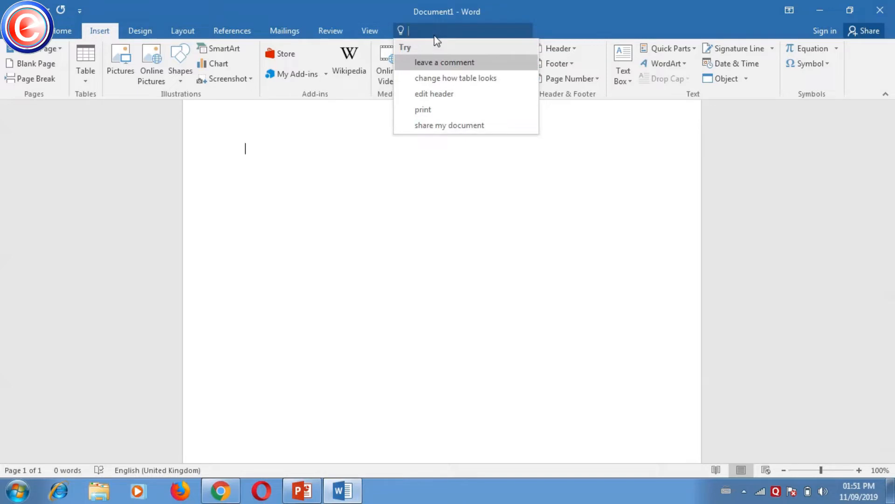
pyautogui.write('rul')
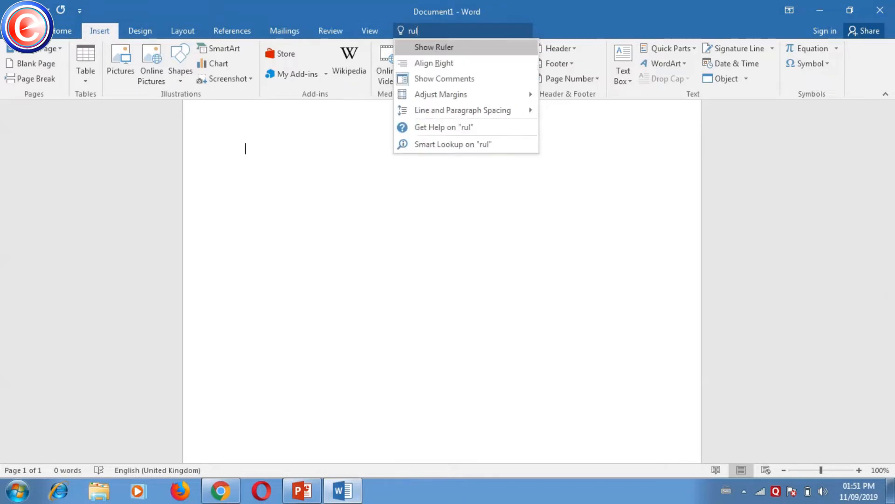
pyautogui.write('er')
pyautogui.click(516, 49)
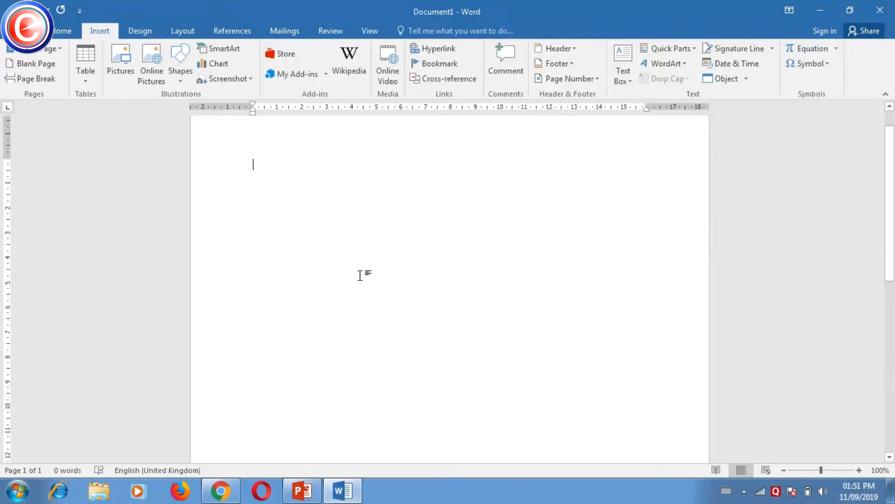
# Enter a "Name" line and a "Period" line, each followed by a row of underscores as a blank.
pyautogui.scroll(1, 361, 275)
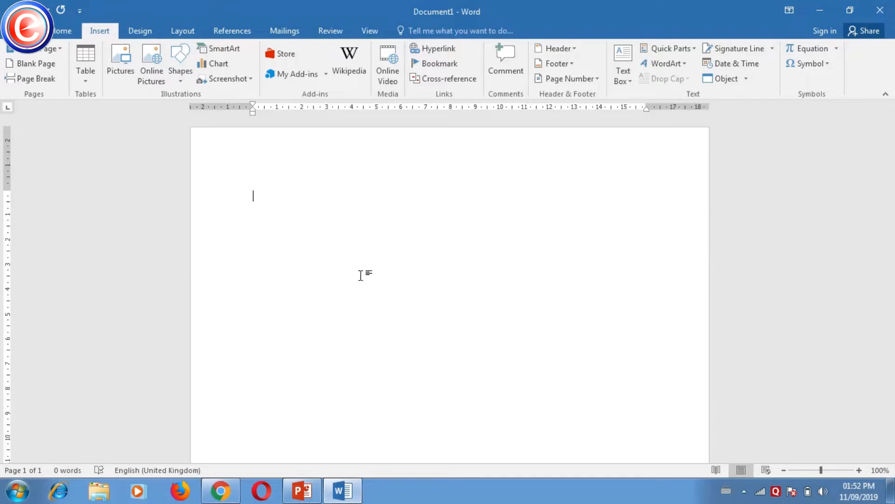
pyautogui.scroll(-1, 361, 274)
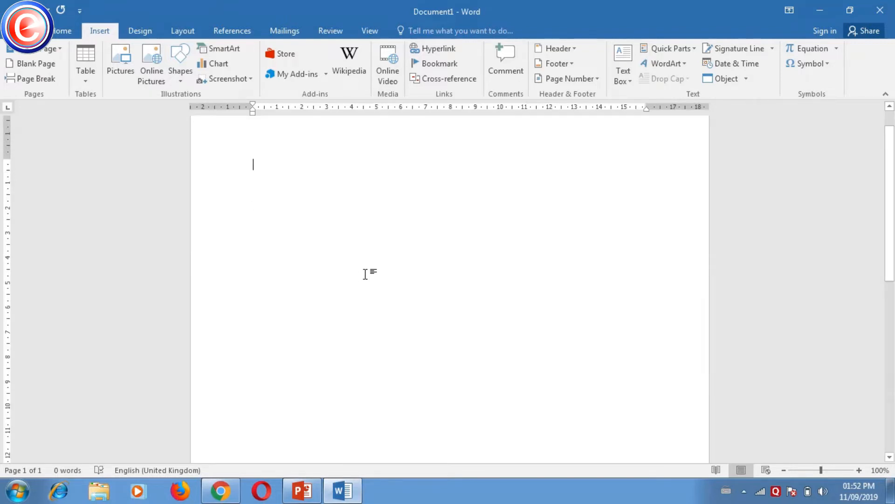
pyautogui.scroll(1, 365, 274)
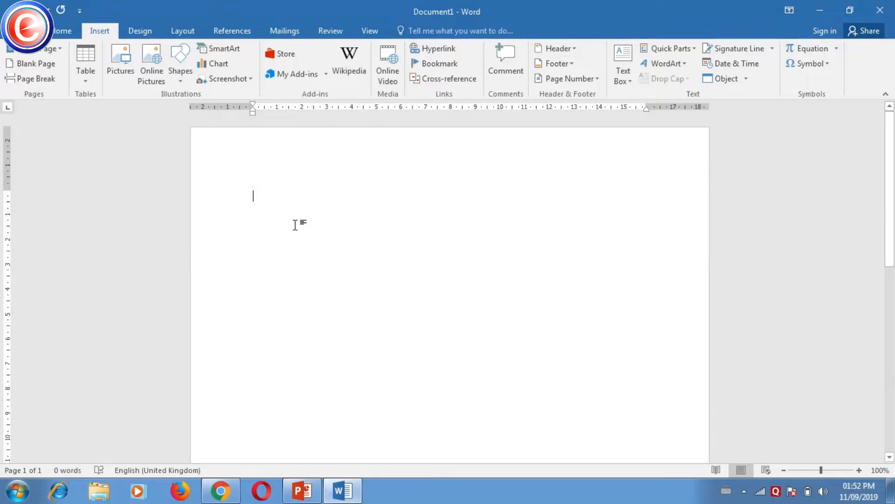
pyautogui.write('na')
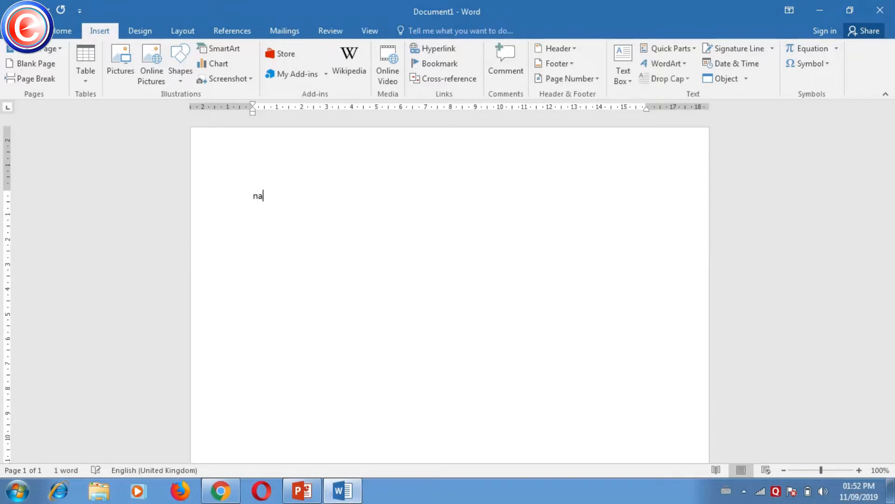
pyautogui.write('me_____________________________________________')
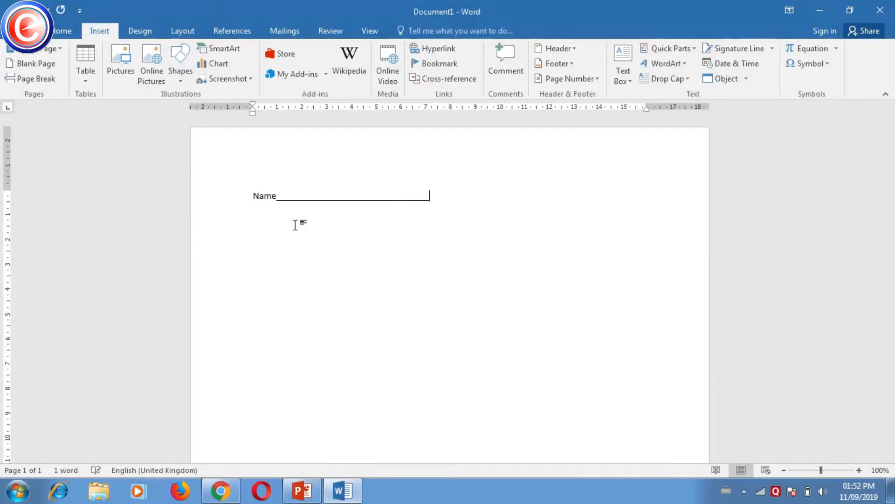
pyautogui.press('Return')
pyautogui.write('period')
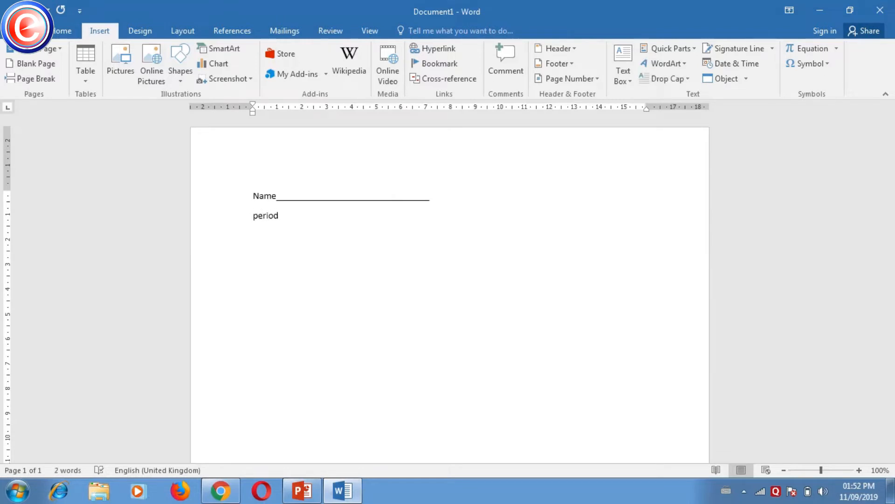
pyautogui.write(' _____________________________')
# Add the title line "HTML: Introduction" below the Period line.
pyautogui.press('Return')
pyautogui.write('HTML: INtro')
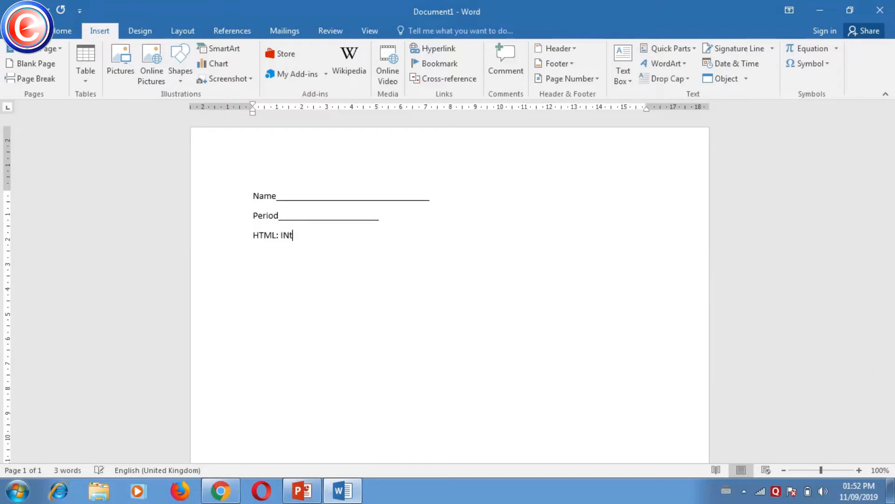
pyautogui.press('BackSpace')
pyautogui.press('BackSpace')
pyautogui.press('BackSpace')
pyautogui.press('BackSpace')
pyautogui.press('BackSpace')
pyautogui.write('Introduction')
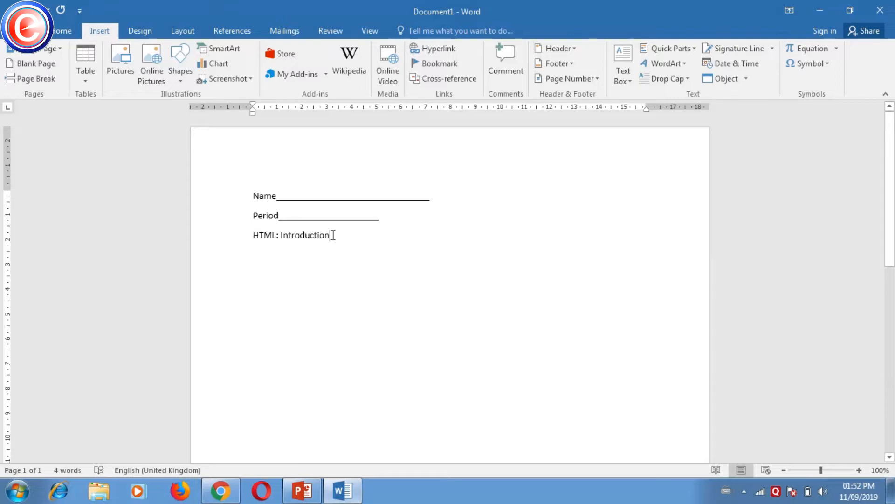
# Format the "HTML: Introduction" line at size 26, bold and underlined, and centre it on the page.
pyautogui.moveTo(334, 234); pyautogui.dragTo(260, 234)
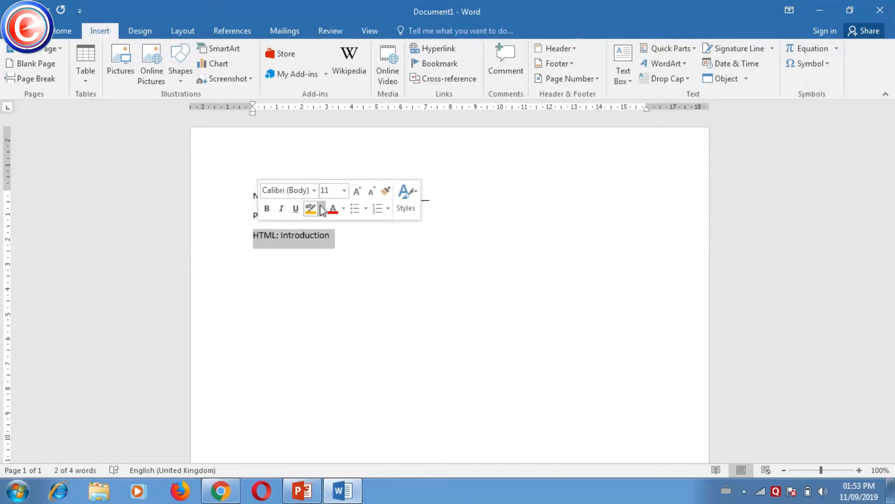
pyautogui.rightClick(300, 236)
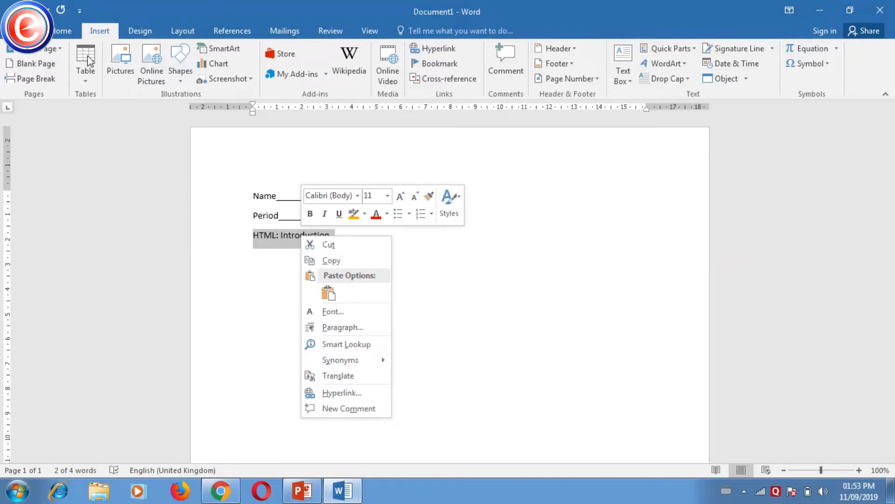
pyautogui.click(67, 33)
pyautogui.click(68, 33)
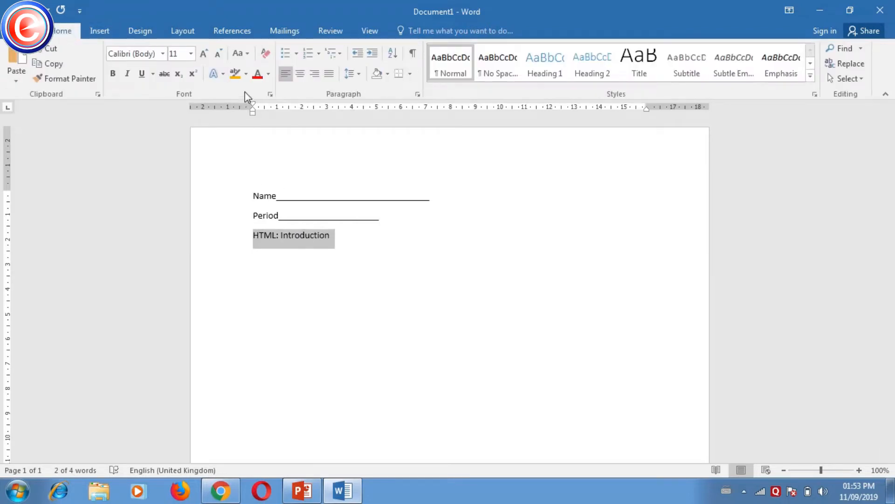
pyautogui.click(192, 53)
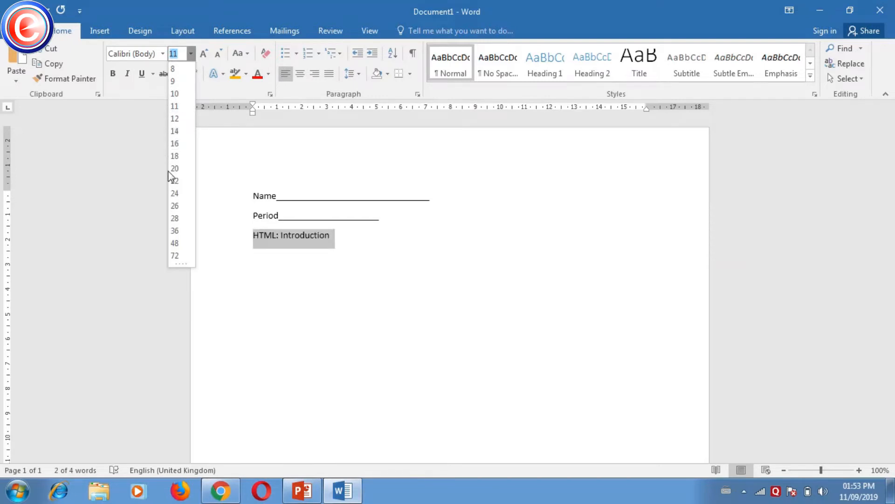
pyautogui.click(175, 205)
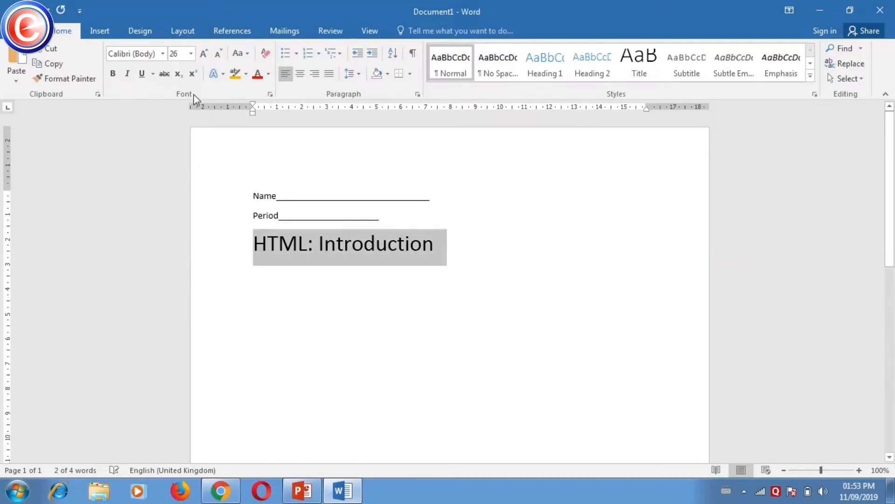
pyautogui.click(113, 74)
pyautogui.click(142, 74)
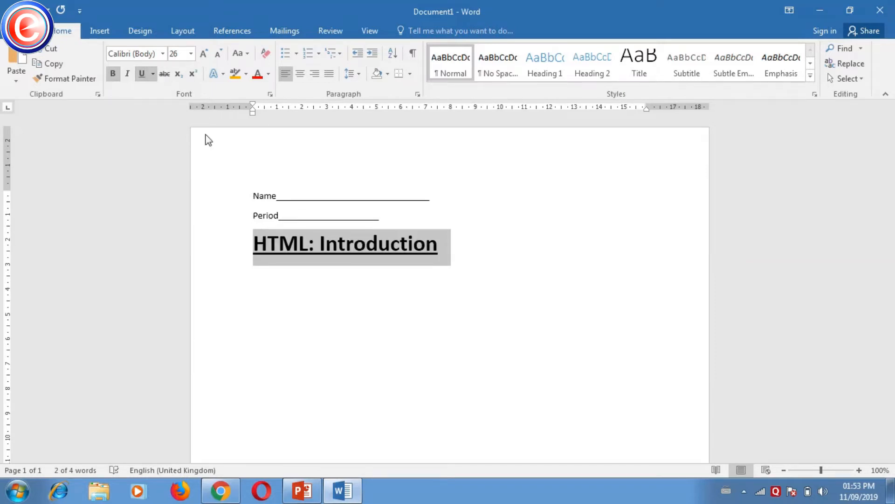
pyautogui.click(255, 255)
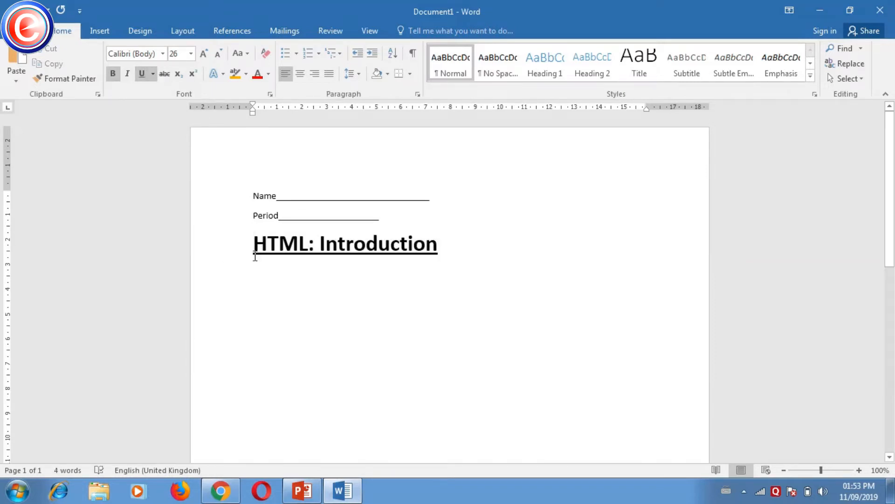
pyautogui.hotkey('ctrl', 'e')
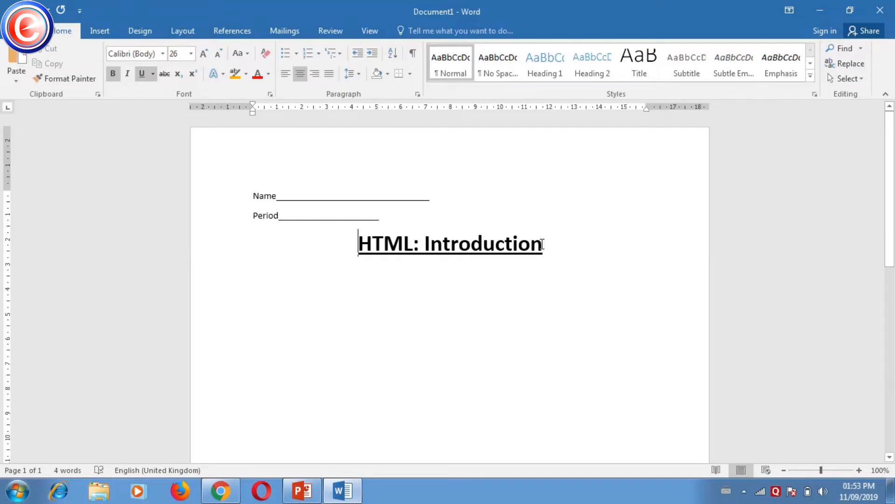
# Undo the size, bold, underline and centring of the "HTML: Introduction" line, keeping its text and the full Period blank.
pyautogui.click(543, 240)
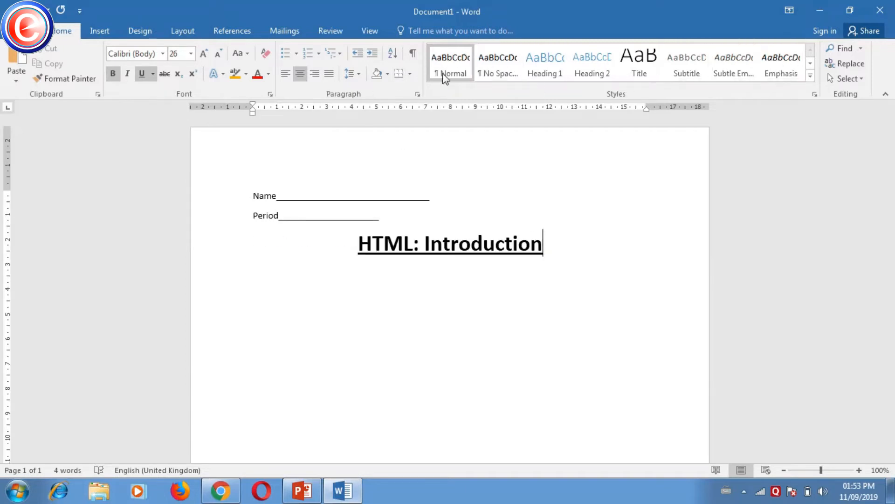
pyautogui.moveTo(519, 1)
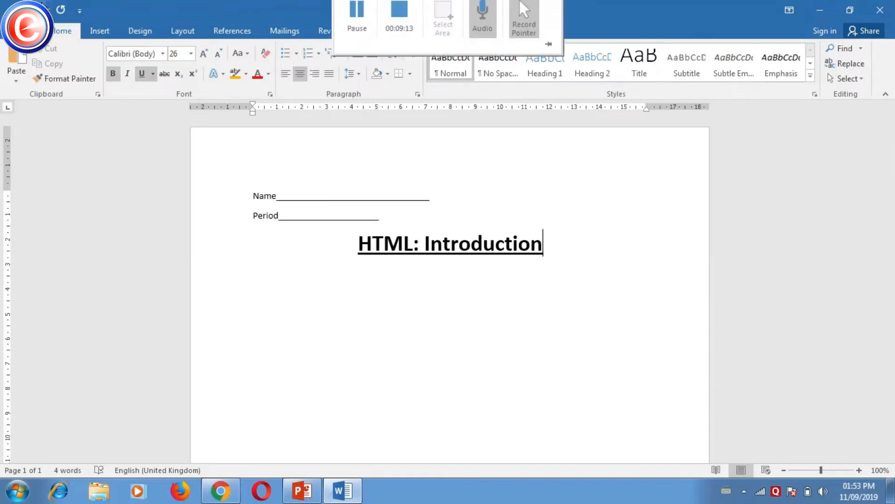
pyautogui.hotkey('ctrl', 'z')
pyautogui.hotkey('ctrl', 'z')
pyautogui.hotkey('ctrl', 'z')
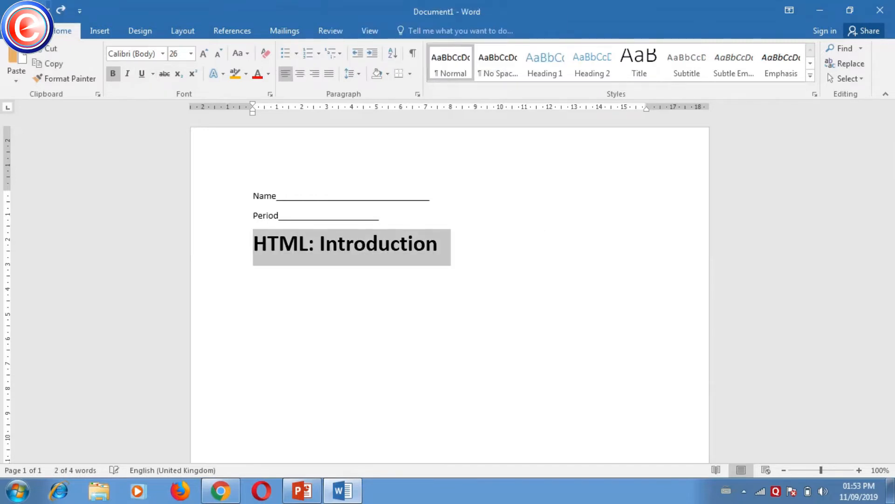
pyautogui.hotkey('ctrl', 'z')
pyautogui.hotkey('ctrl', 'z')
pyautogui.hotkey('ctrl', 'z')
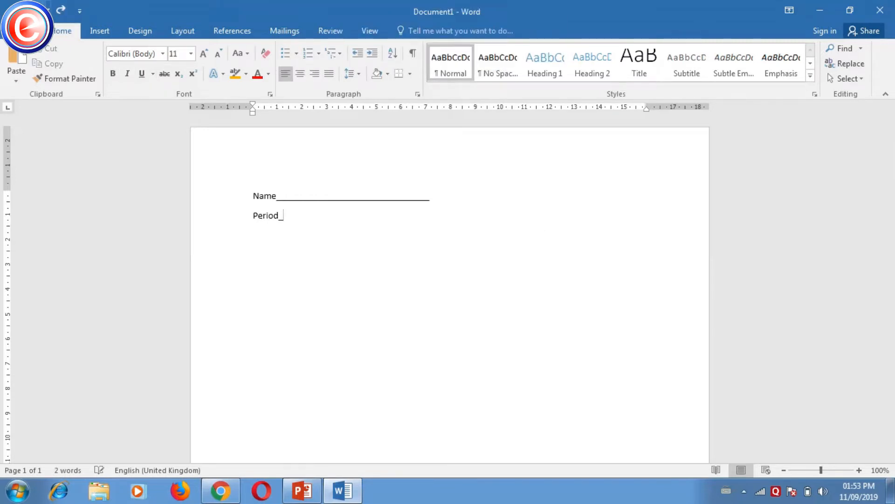
pyautogui.click(59, 9)
pyautogui.click(59, 10)
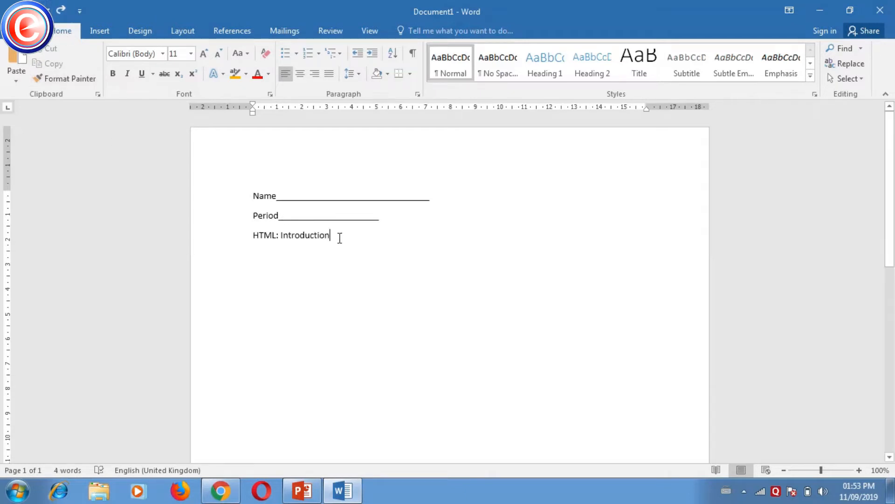
# Apply the Title style to the "HTML: Introduction" line, make it bold and underlined, and centre it.
pyautogui.moveTo(339, 238); pyautogui.dragTo(255, 239)
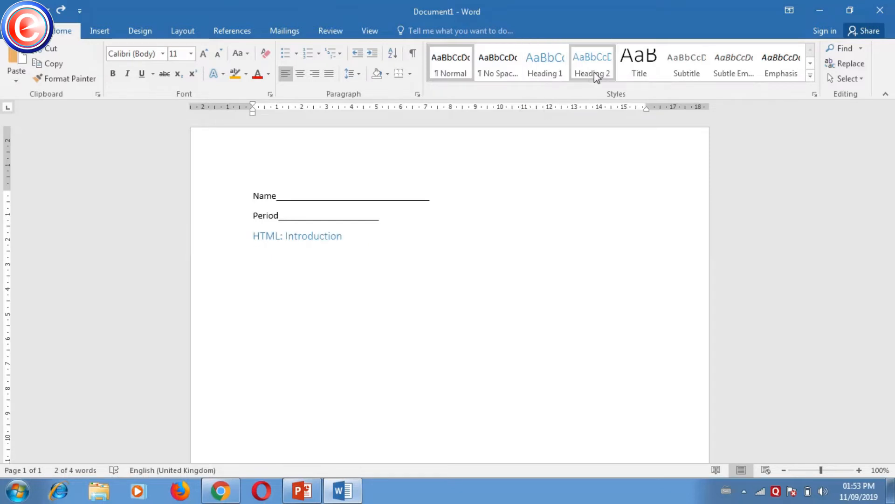
pyautogui.click(638, 65)
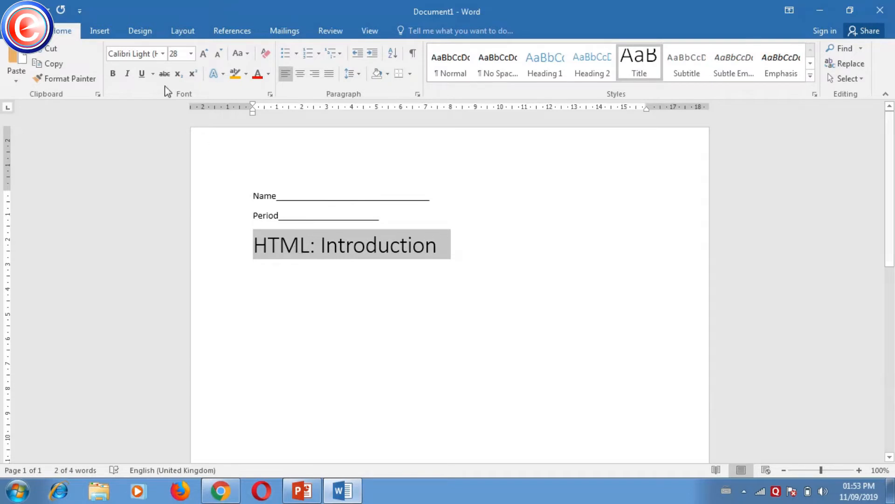
pyautogui.click(113, 73)
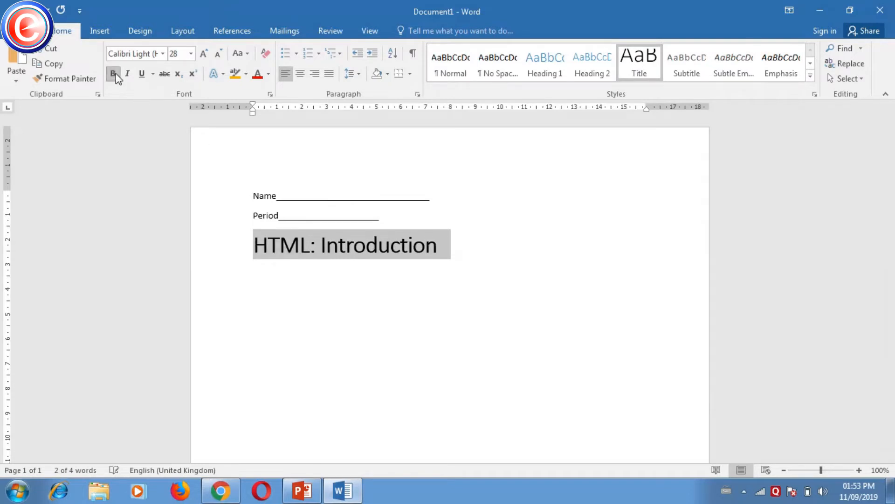
pyautogui.click(142, 73)
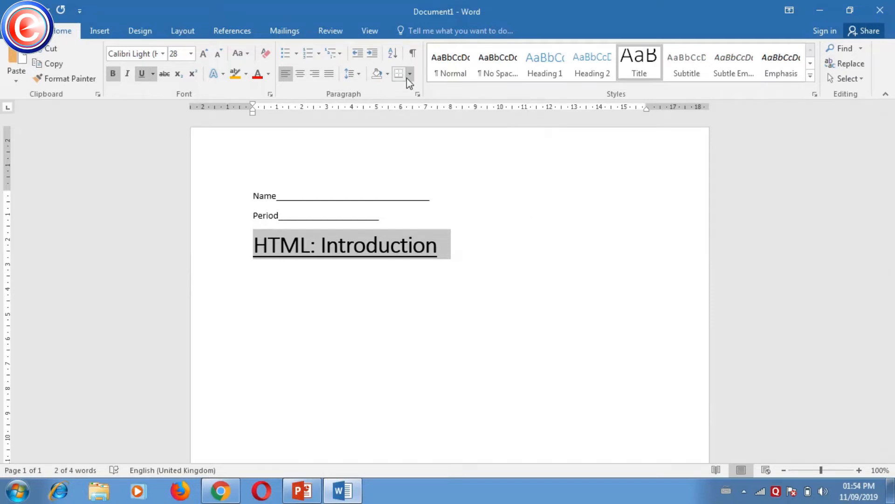
pyautogui.click(304, 79)
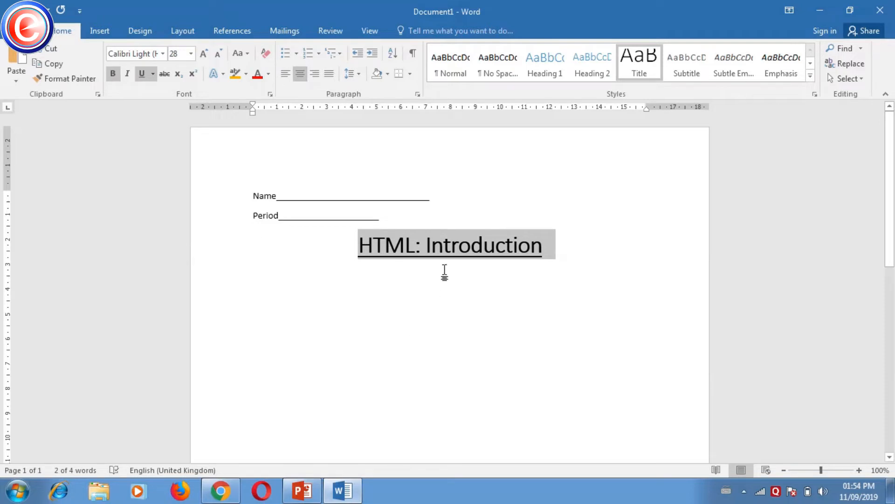
# Add a two-line paragraph of random filler words, starting with "Adhbc abvhakdhfaf", directly below the title.
pyautogui.click(547, 247)
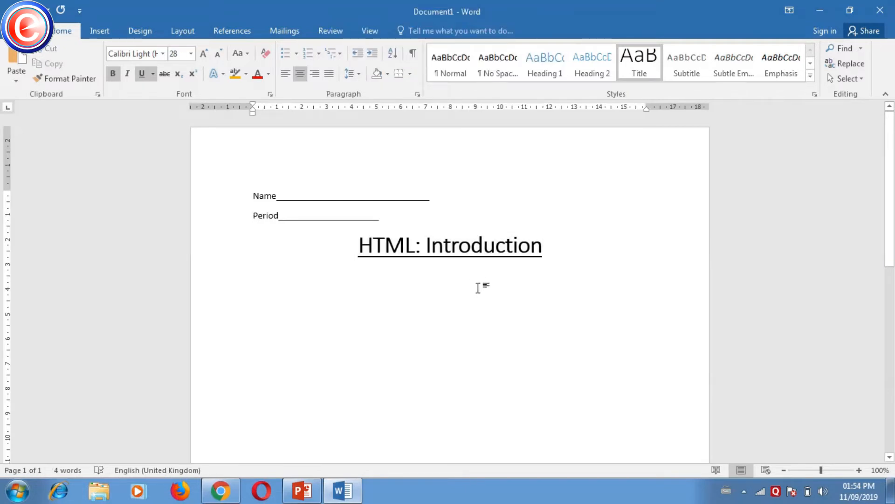
pyautogui.press('Return')
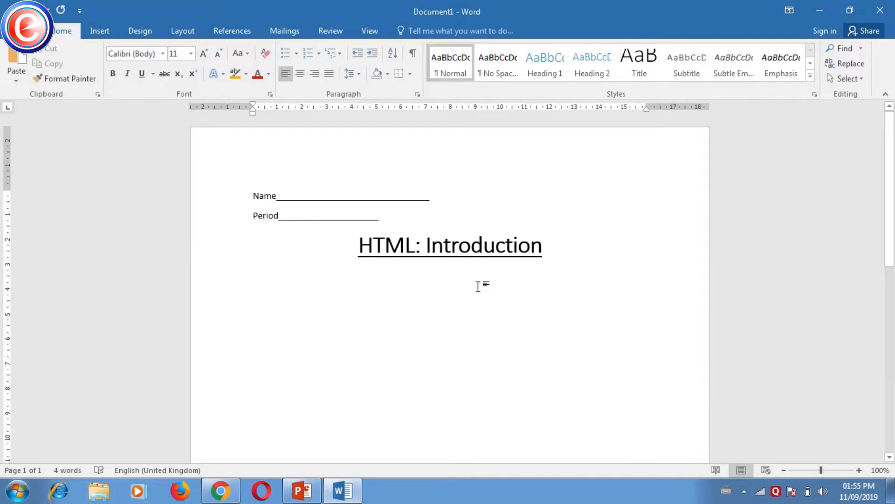
pyautogui.write('Adhbc abvhakdhfaf hakh')
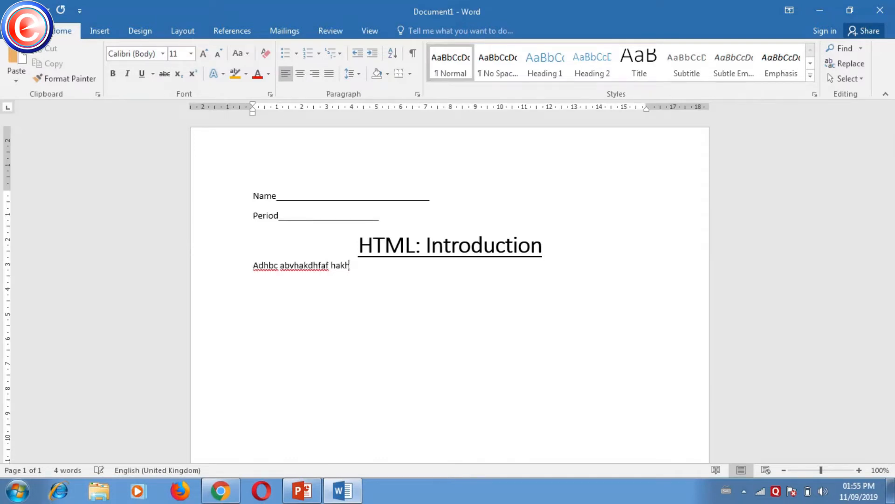
pyautogui.write('rfbghrfgbv ar ab abr akrb kahreb kaher ')
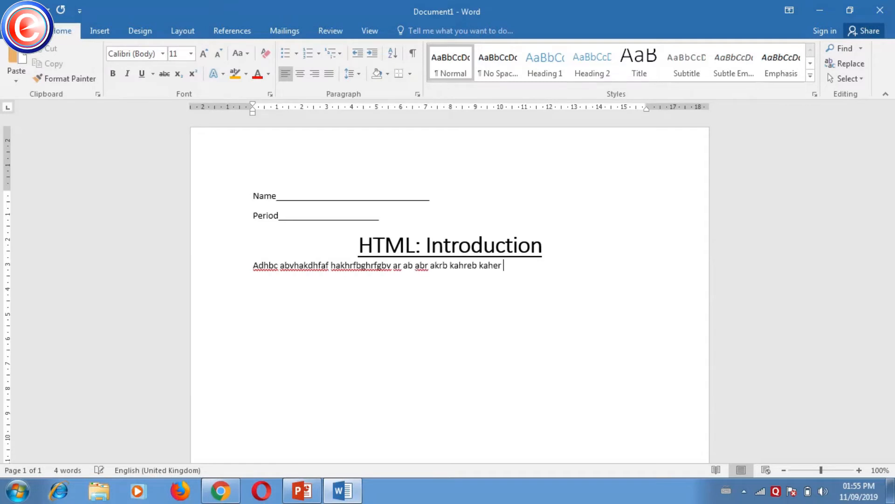
pyautogui.write('ahrb ahbr abgra rb gahrb gahreg hakbe')
pyautogui.write('r gkah brka rgka rg ahrgb ahrg ahr')
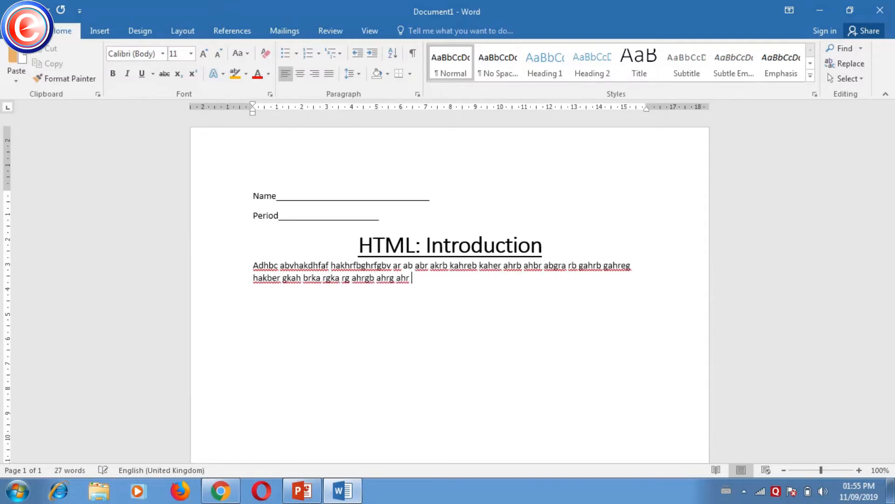
# Add the short filler lines "A,hjalg", "Argahr rgangar" and "Garjglarga" below the paragraph, followed by several blank lines.
pyautogui.press('Return')
pyautogui.write('a,hjalg')
pyautogui.press('Return')
pyautogui.write('argahr rgangar')
pyautogui.press('Return')
pyautogui.write('garjglarga')
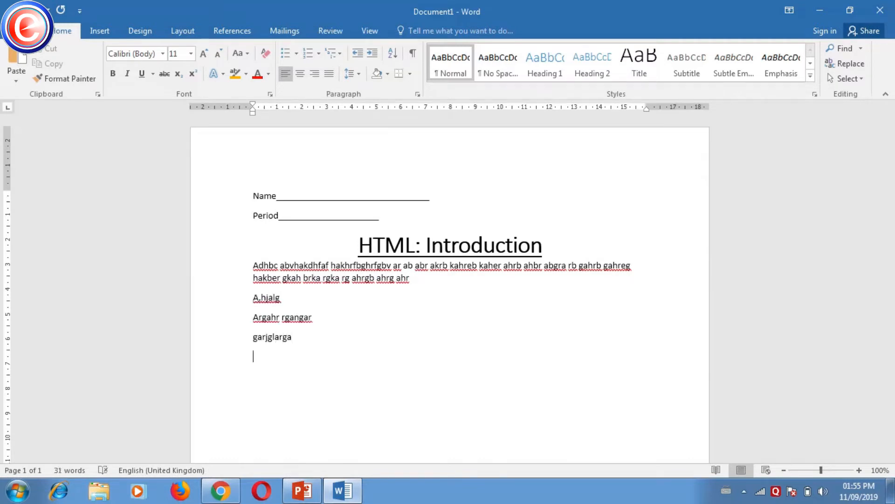
pyautogui.press('Return')
pyautogui.press('Return')
pyautogui.press('Return')
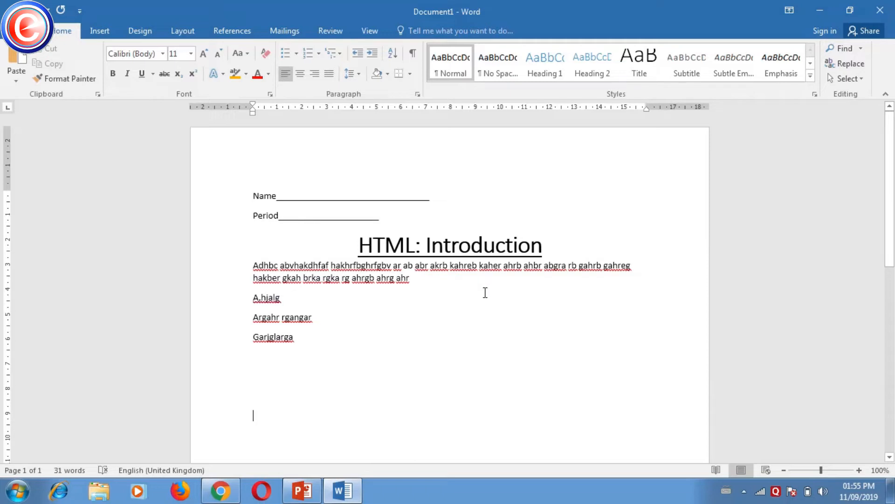
# Extend the blank gap below the "Garjglarga" line with more empty lines.
pyautogui.click(297, 341)
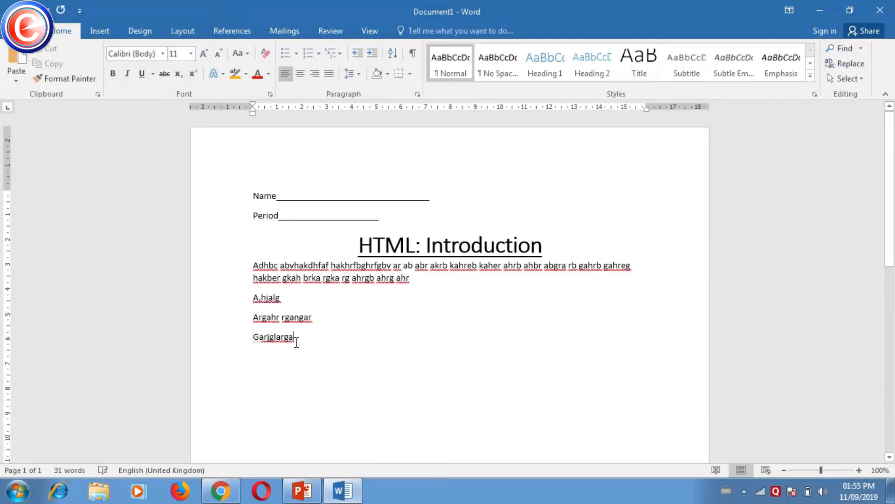
pyautogui.doubleClick(468, 341)
pyautogui.hotkey('ctrl', 'z')
pyautogui.press('Return')
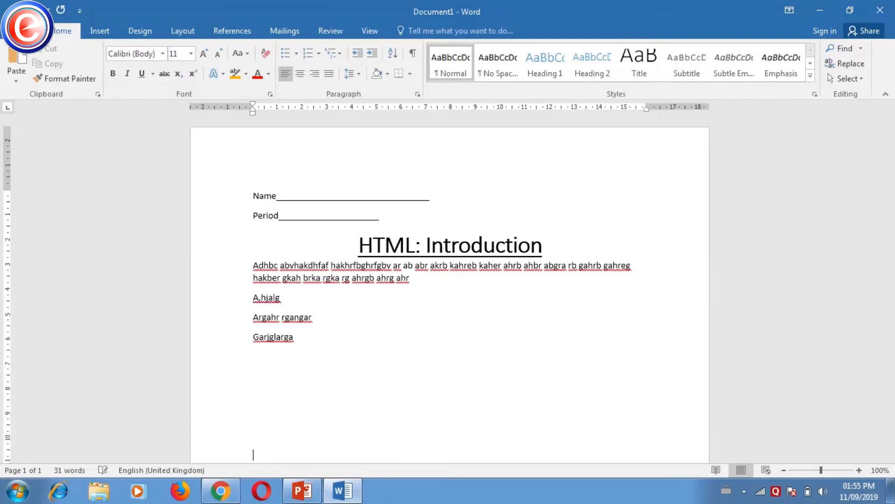
pyautogui.press('Return')
# Enter a long run of short filler lines below the blank gap, starting with "Frkasf" and "Zsdfsfzzsdfzsdz".
pyautogui.write('frkas')
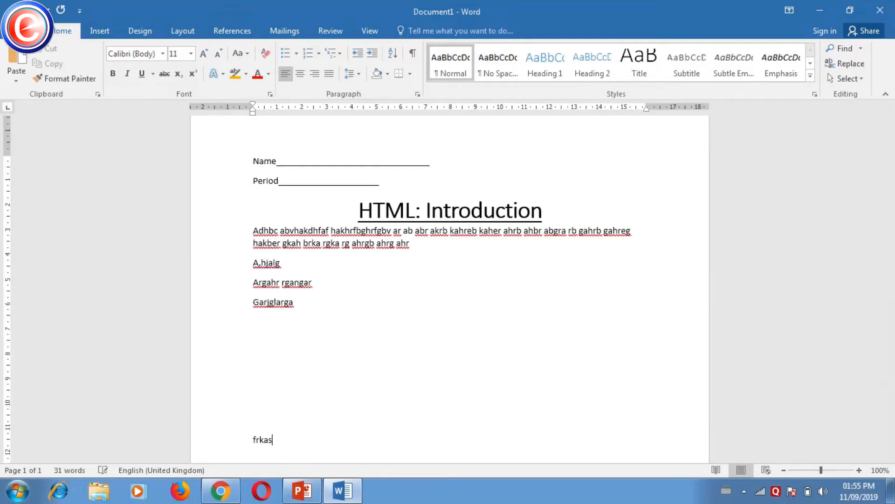
pyautogui.write('f')
pyautogui.press('Return')
pyautogui.write('zsdfsfzzsdfzsdz')
pyautogui.press('Return')
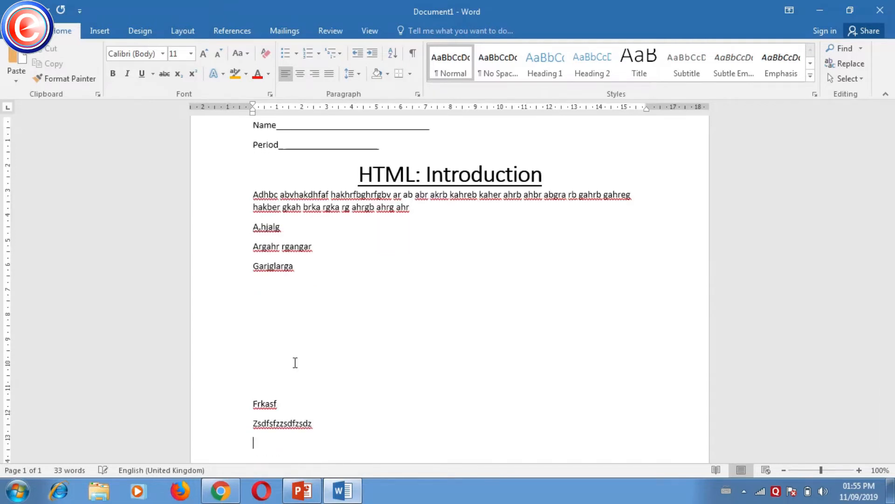
pyautogui.write('zsdn,fjzsdfzdsnjzdsz')
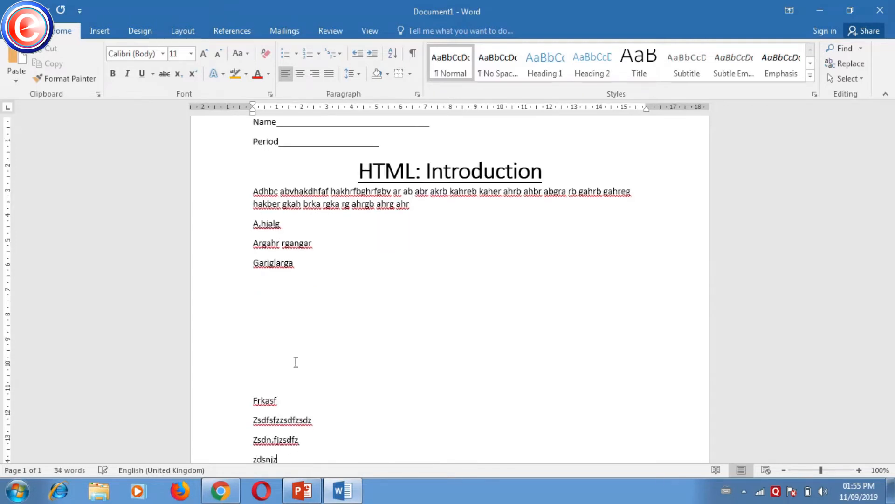
pyautogui.press('Return')
pyautogui.write('gzdskgjzlkgz')
pyautogui.press('Return')
pyautogui.write('g')
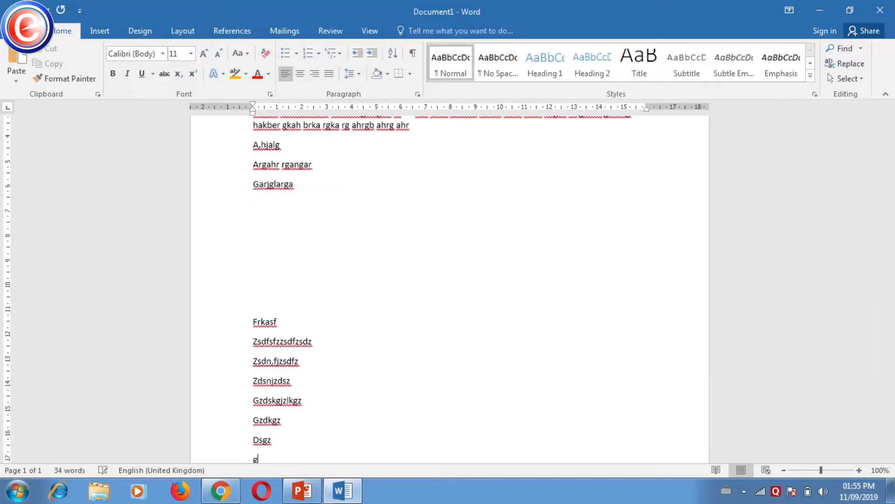
pyautogui.write('zdkgz dsgz g zgzg zxhz h z  z hz hz')
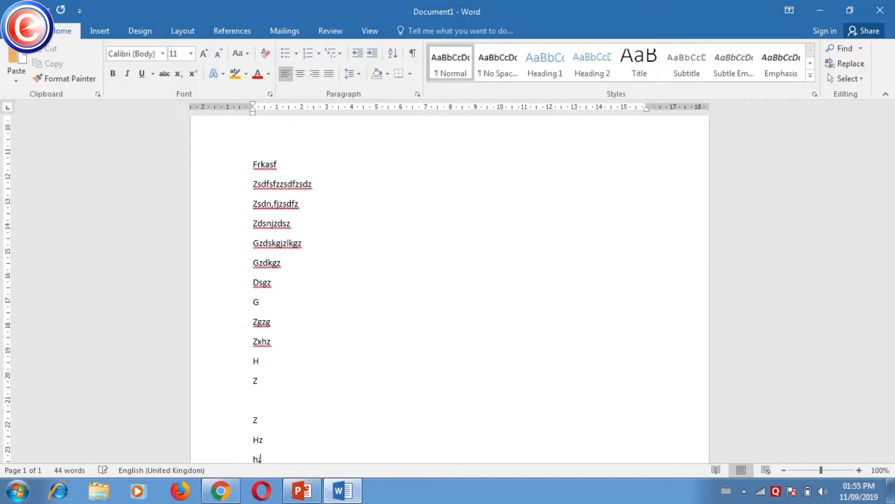
# Insert more empty lines between the "Garjglarga" and "Frkasf" lines to widen the gap.
pyautogui.scroll(8, 296, 361)
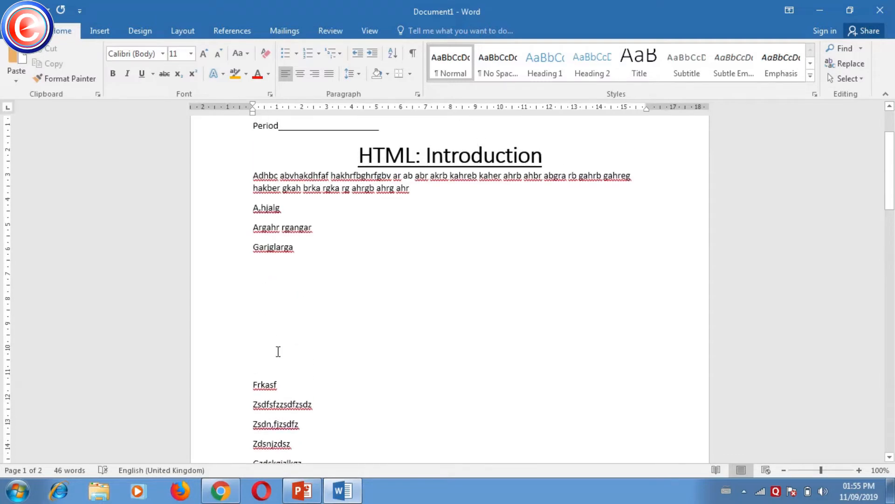
pyautogui.press('Return')
pyautogui.press('Return')
pyautogui.press('Return')
pyautogui.press('Return')
pyautogui.press('Return')
pyautogui.press('Return')
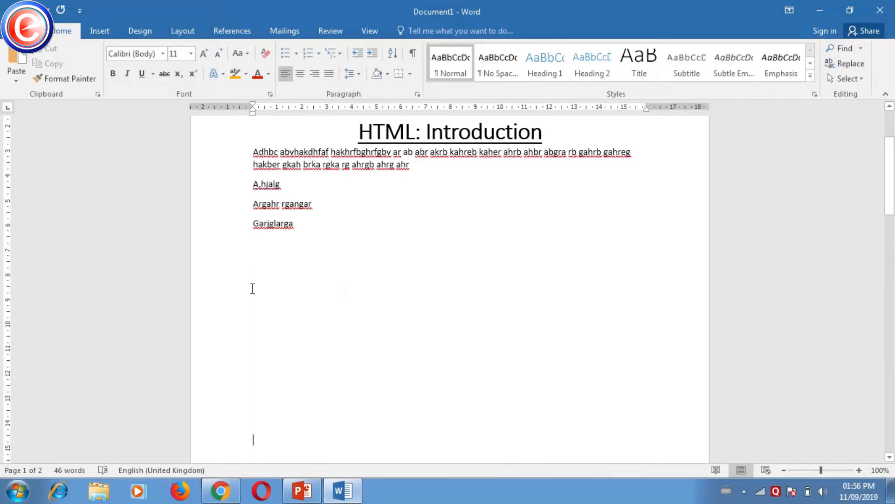
# Insert the Koala picture from the Sample Pictures folder into the blank gap above the "Frkasf" line.
pyautogui.click(96, 29)
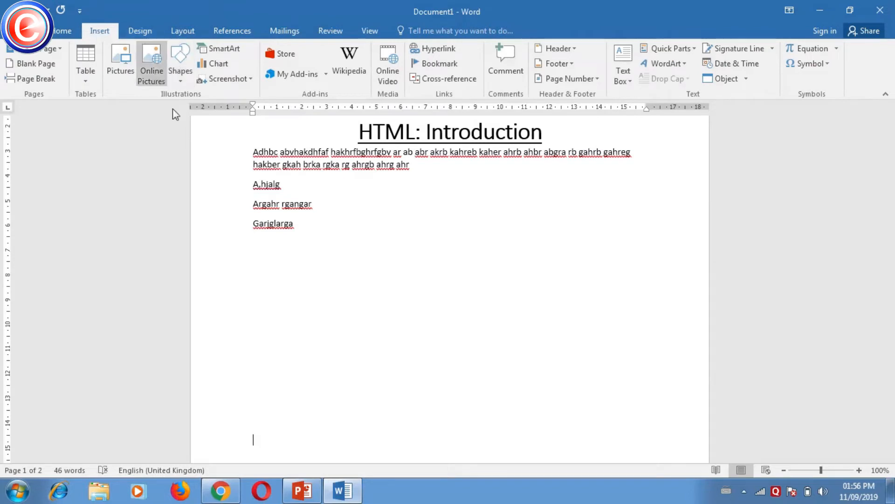
pyautogui.click(117, 69)
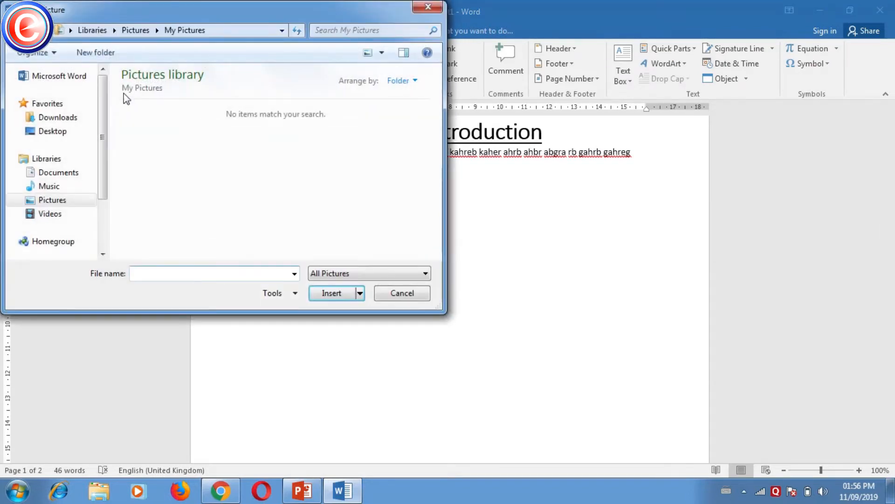
pyautogui.click(61, 200)
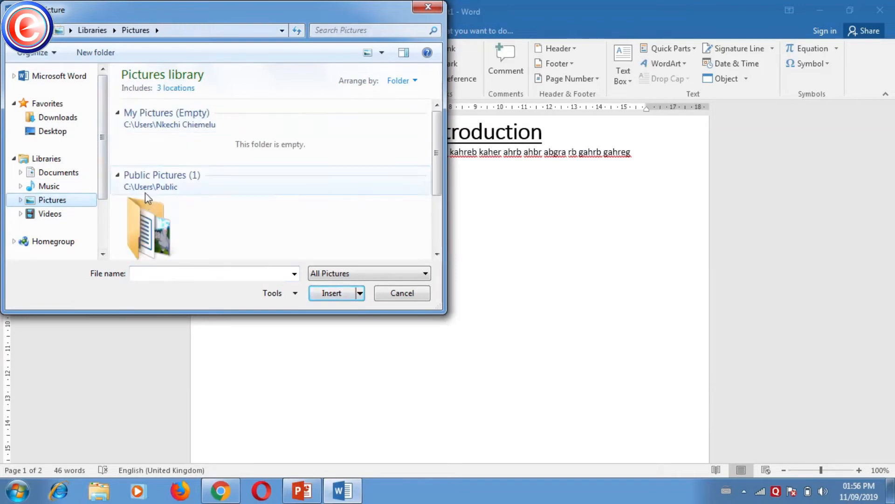
pyautogui.doubleClick(148, 206)
pyautogui.click(245, 161)
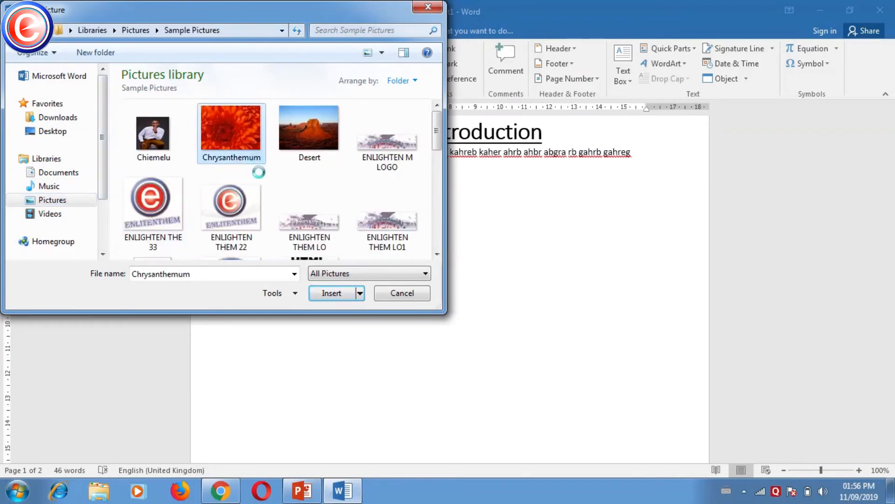
pyautogui.rightClick(259, 172)
pyautogui.click(210, 202)
pyautogui.scroll(-3, 251, 189)
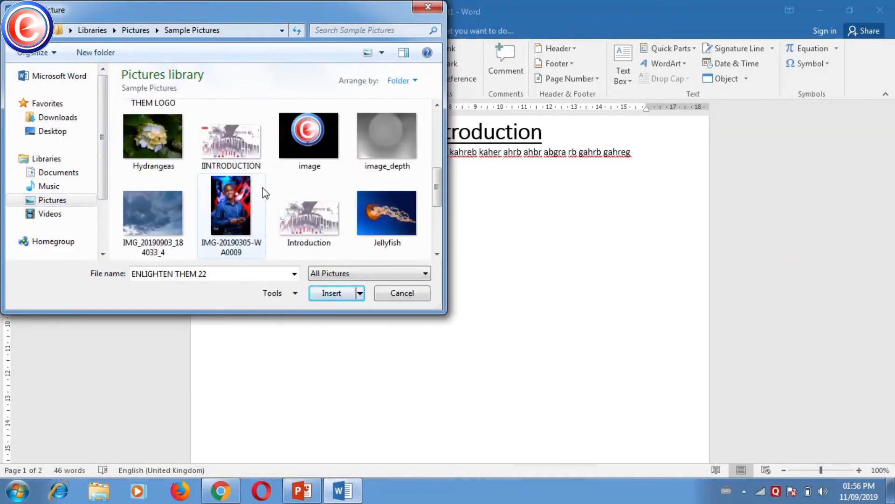
pyautogui.scroll(-3, 262, 189)
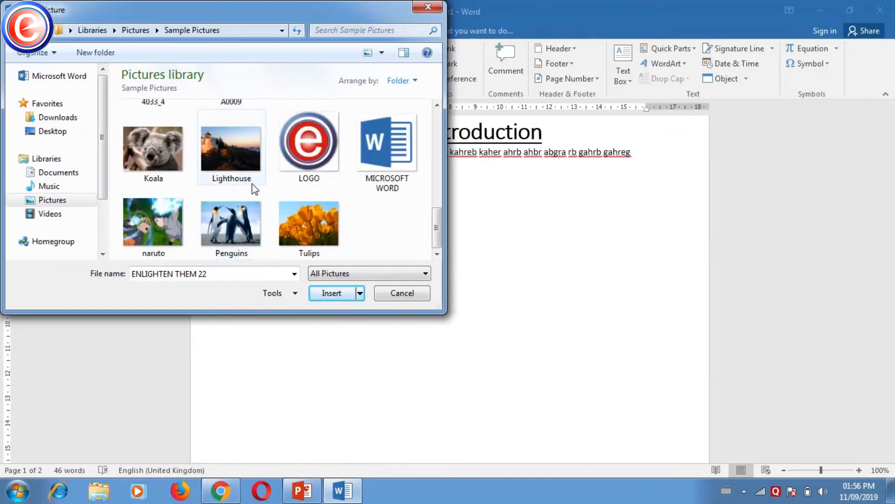
pyautogui.scroll(1, 269, 180)
pyautogui.scroll(-1, 270, 182)
pyautogui.doubleClick(171, 180)
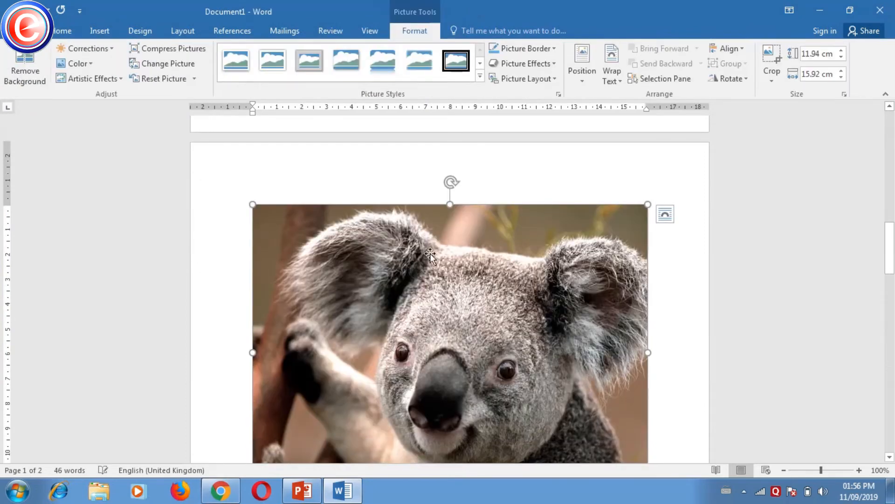
pyautogui.scroll(-5, 414, 262)
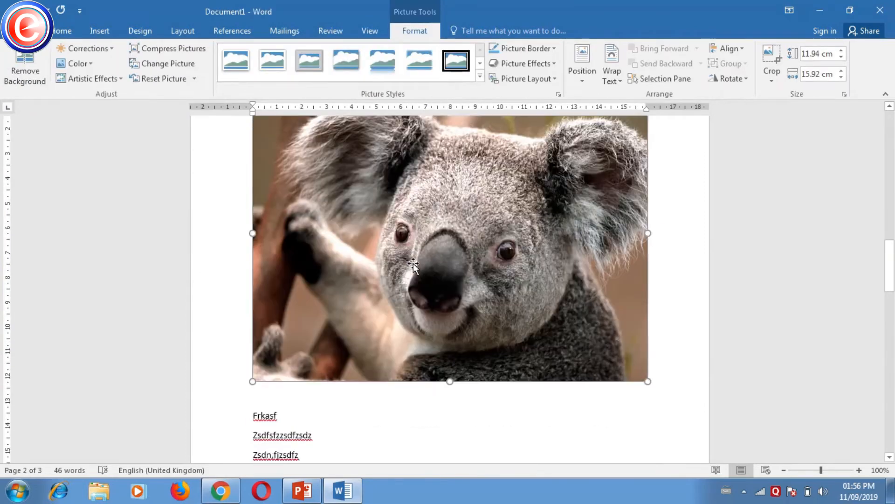
pyautogui.scroll(3, 413, 266)
pyautogui.scroll(2, 413, 267)
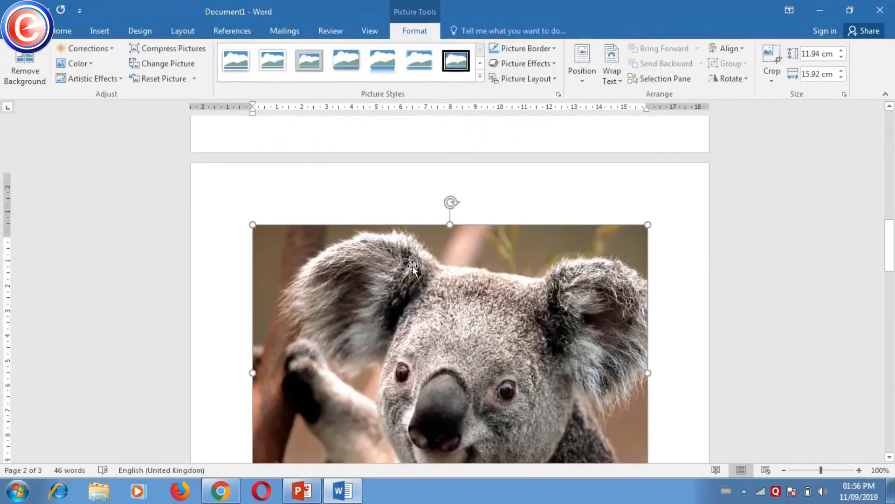
# Examine the inserted Koala picture and the blank gap between it and the "Garjglarga" line.
pyautogui.scroll(-2, 413, 267)
pyautogui.scroll(10, 413, 267)
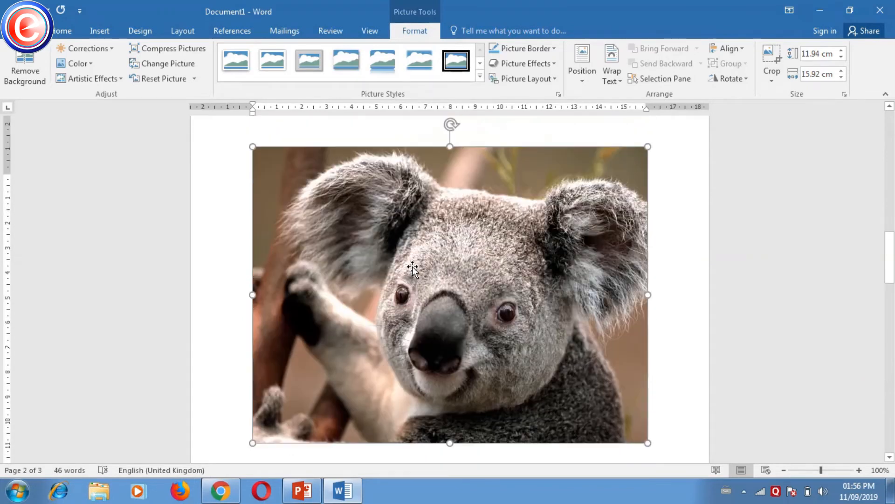
pyautogui.scroll(5, 412, 267)
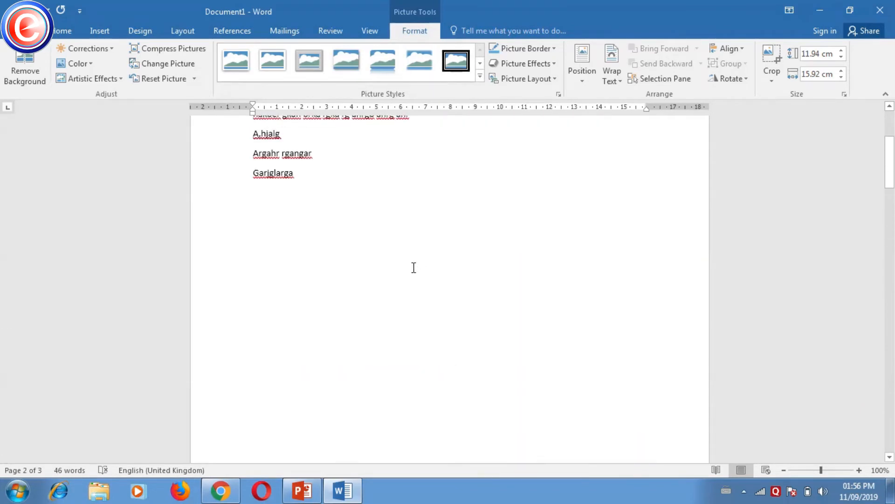
pyautogui.scroll(-6, 421, 290)
pyautogui.scroll(-8, 611, 281)
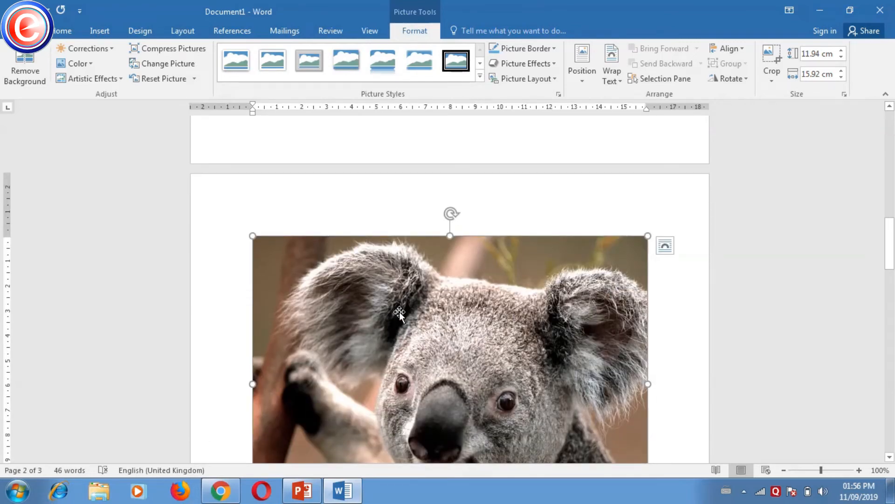
pyautogui.scroll(8, 402, 317)
pyautogui.scroll(8, 394, 279)
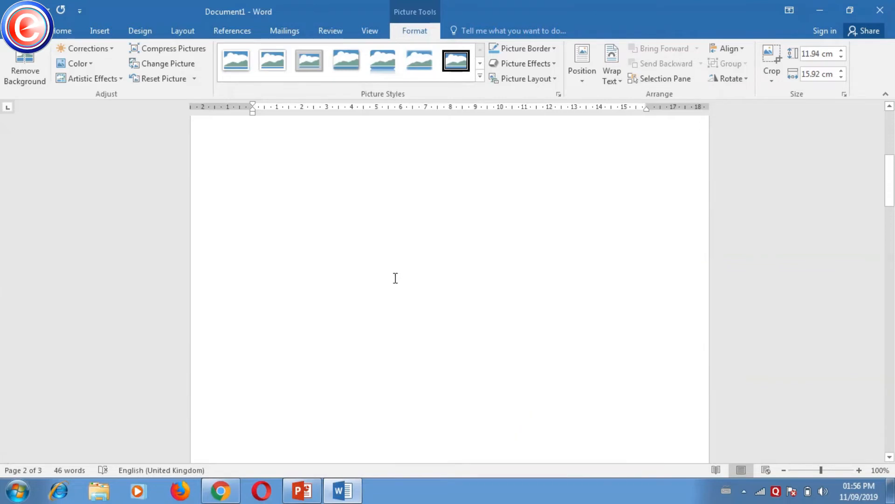
pyautogui.scroll(-8, 393, 289)
pyautogui.scroll(-3, 426, 312)
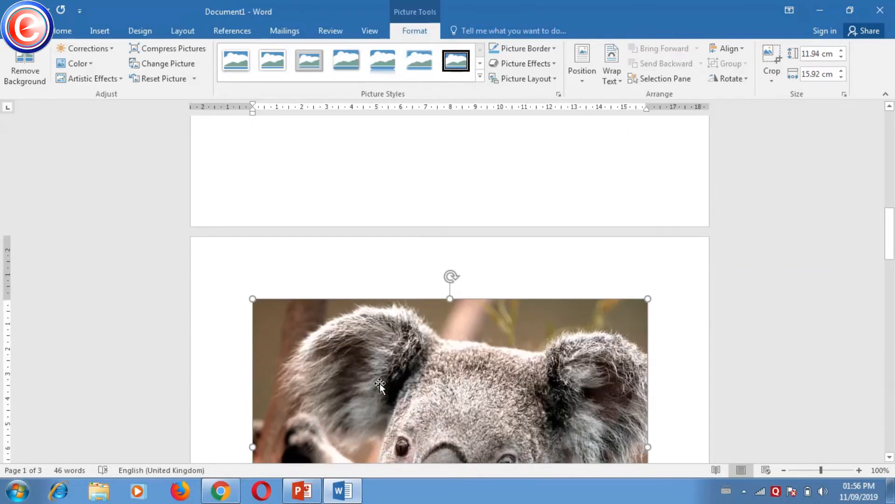
# Set the Koala picture's text wrapping to Through.
pyautogui.click(252, 328)
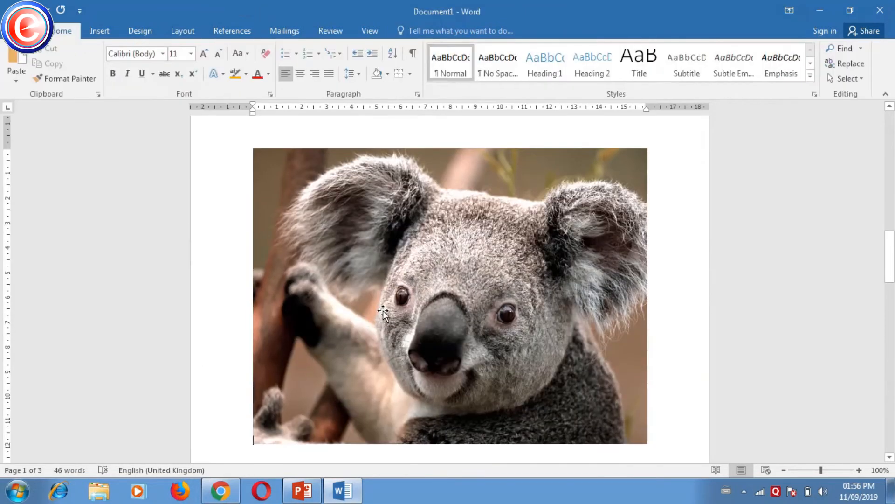
pyautogui.click(379, 298)
pyautogui.doubleClick(362, 287)
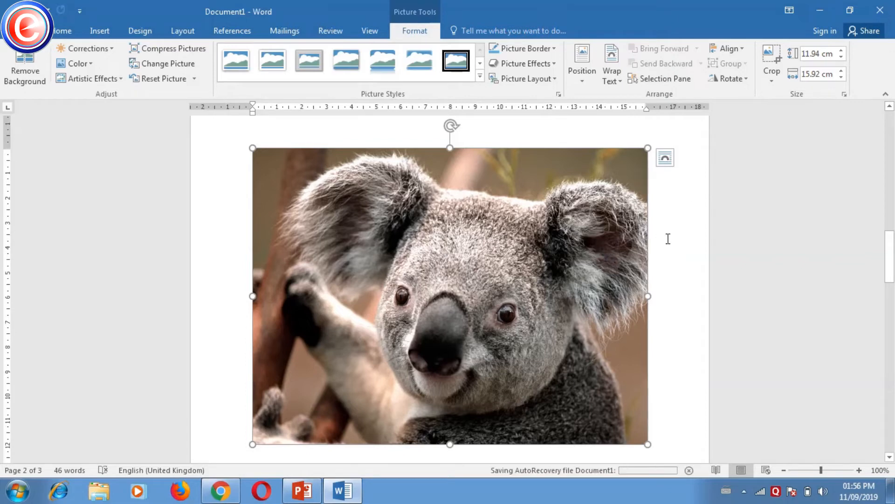
pyautogui.rightClick(551, 285)
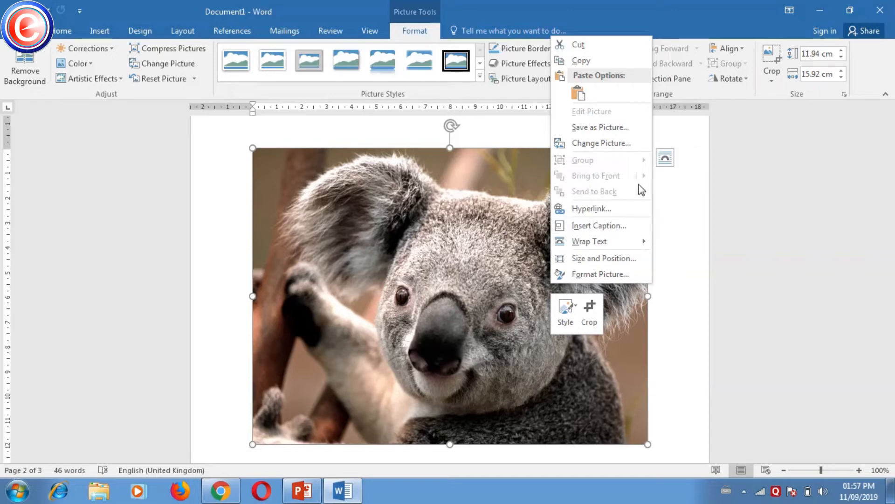
pyautogui.moveTo(626, 241)
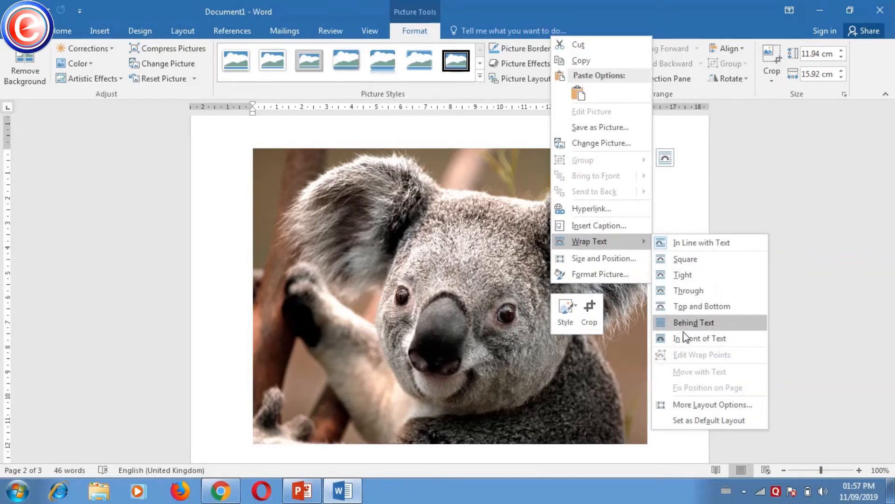
pyautogui.click(691, 296)
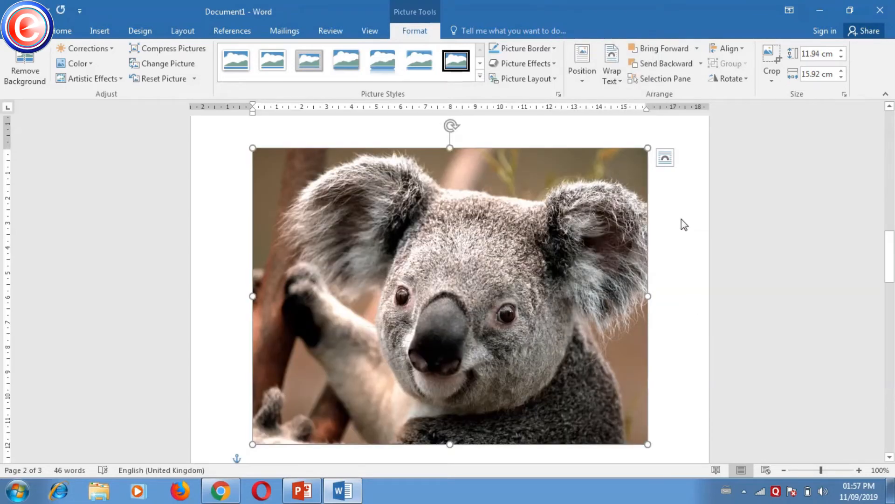
# Move the Koala picture from the second page up into the blank gap on the first page.
pyautogui.scroll(5, 659, 236)
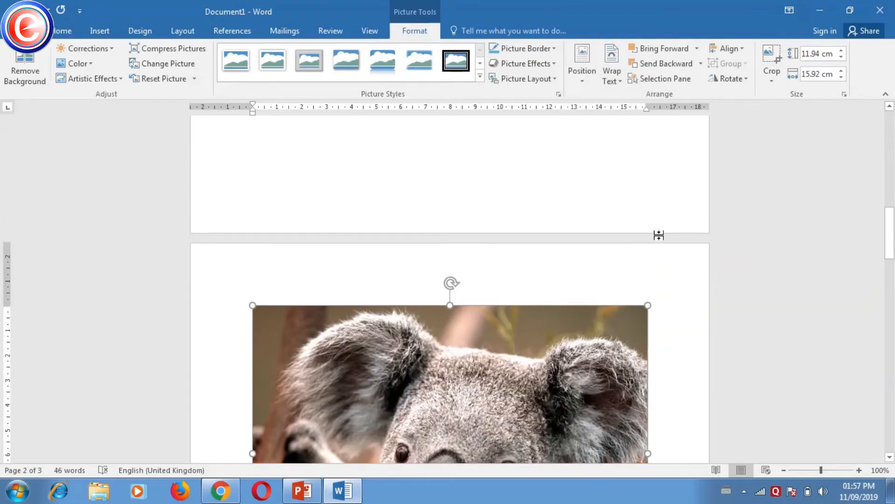
pyautogui.scroll(10, 659, 235)
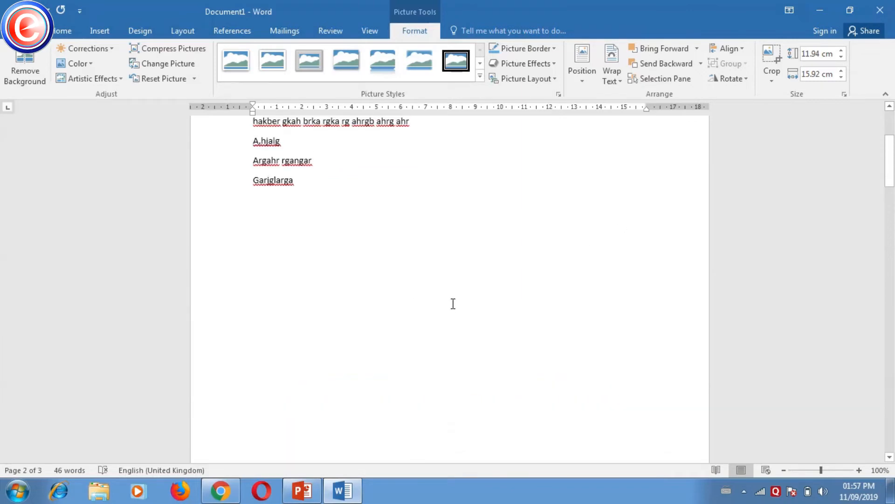
pyautogui.scroll(5, 453, 303)
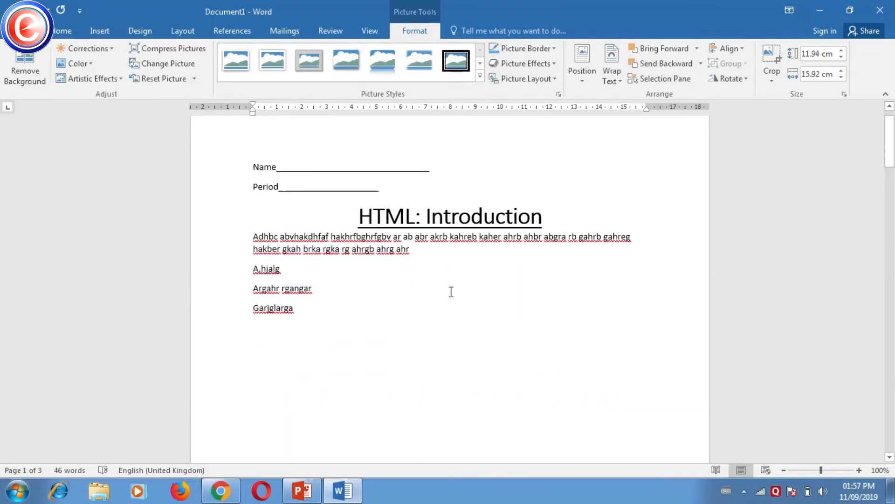
pyautogui.scroll(-16, 527, 323)
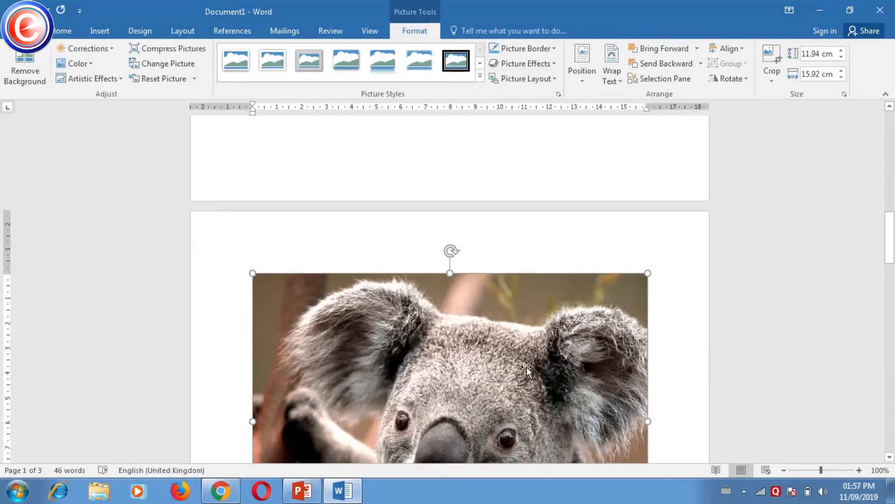
pyautogui.moveTo(526, 369); pyautogui.dragTo(495, 171)
pyautogui.scroll(3, 496, 171)
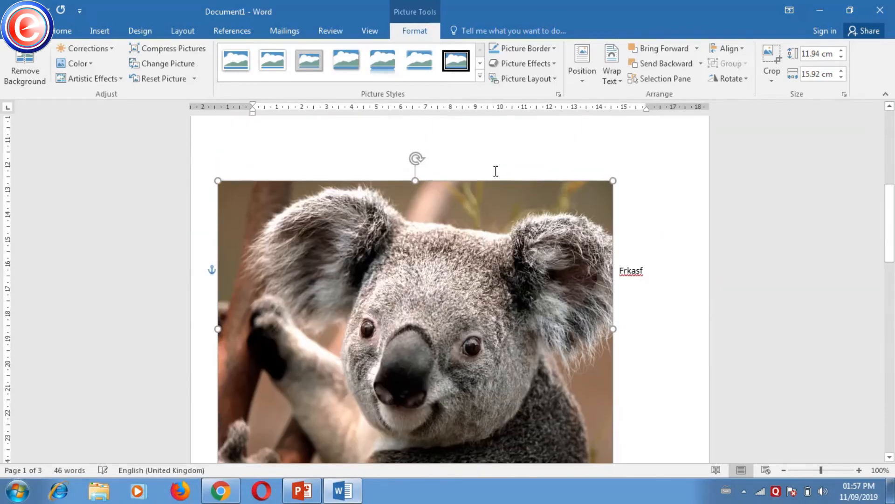
# Reapply Through text wrapping to the moved Koala picture.
pyautogui.rightClick(456, 306)
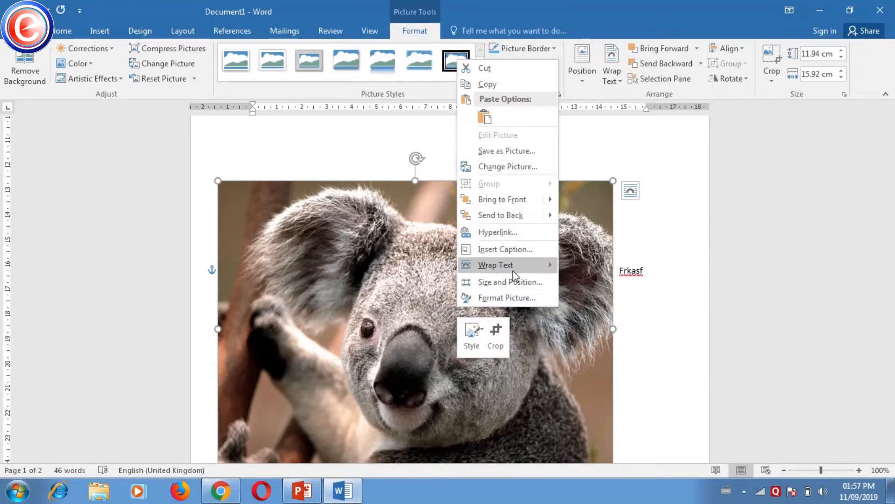
pyautogui.moveTo(514, 266)
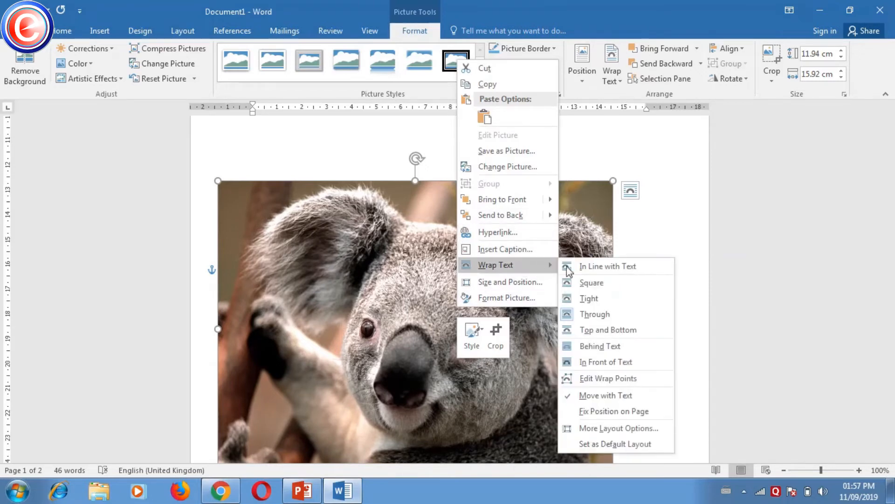
pyautogui.click(595, 313)
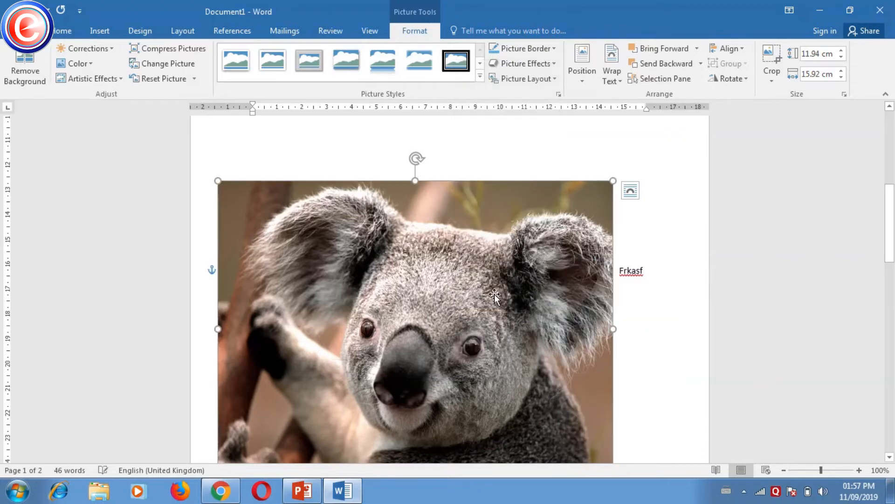
# Move the Koala picture up until it sits directly below the "Garjglarga" line, and deselect it.
pyautogui.moveTo(495, 294); pyautogui.dragTo(501, 219)
pyautogui.scroll(2, 500, 219)
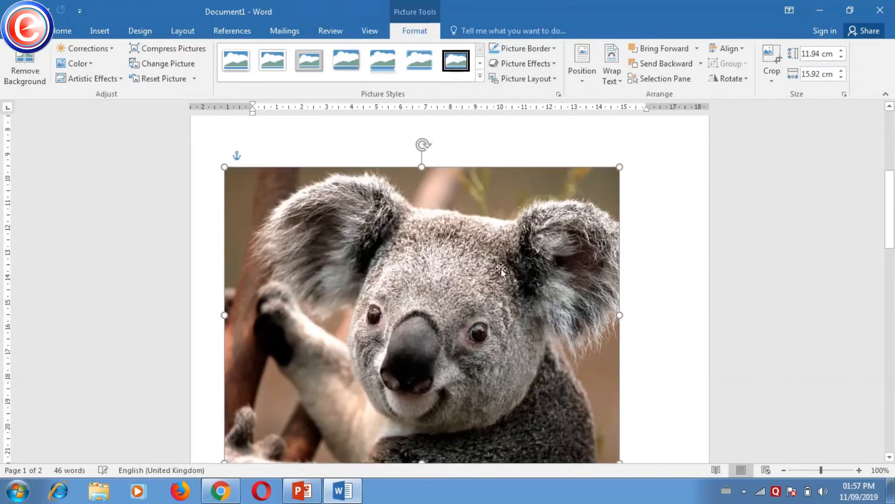
pyautogui.moveTo(431, 342); pyautogui.dragTo(444, 292)
pyautogui.scroll(4, 444, 292)
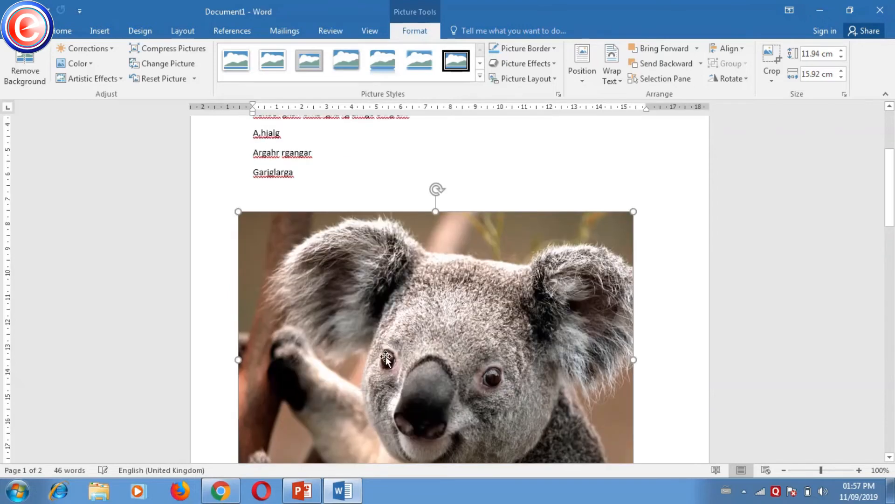
pyautogui.moveTo(390, 358); pyautogui.dragTo(385, 335)
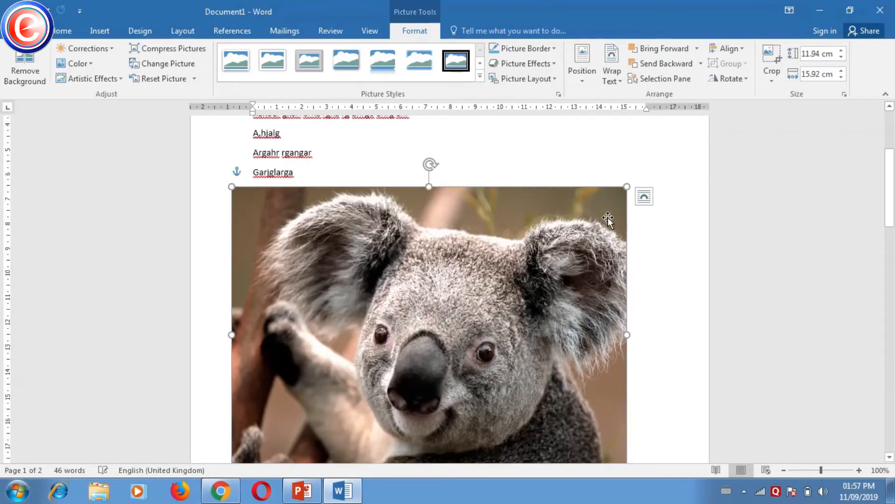
pyautogui.click(651, 221)
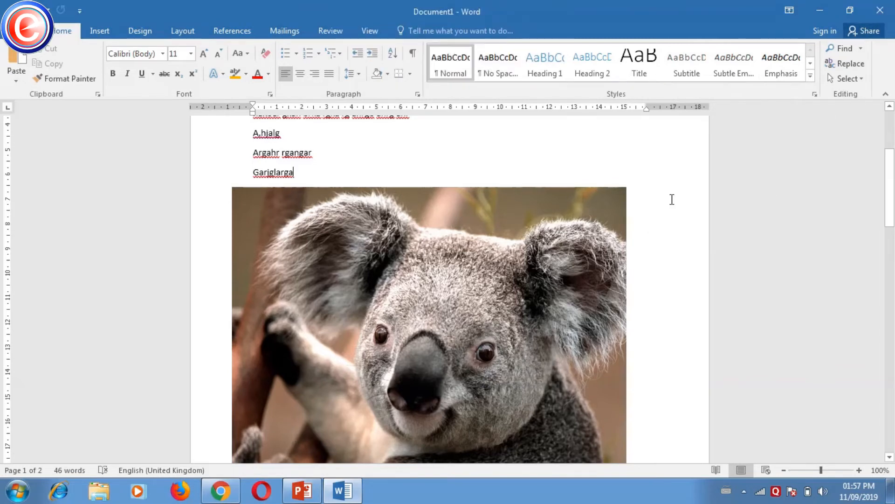
# Review the filler text below the picture on both pages and the picture's text wrapping options.
pyautogui.scroll(-5, 672, 199)
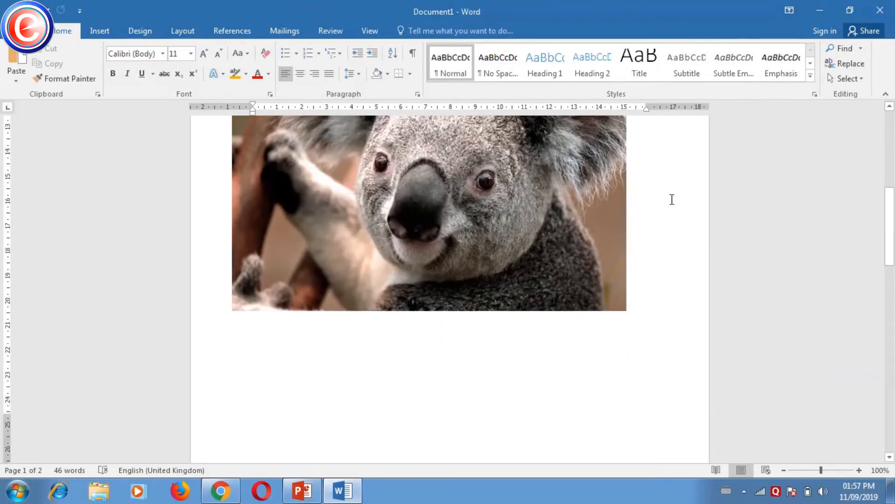
pyautogui.scroll(-8, 675, 204)
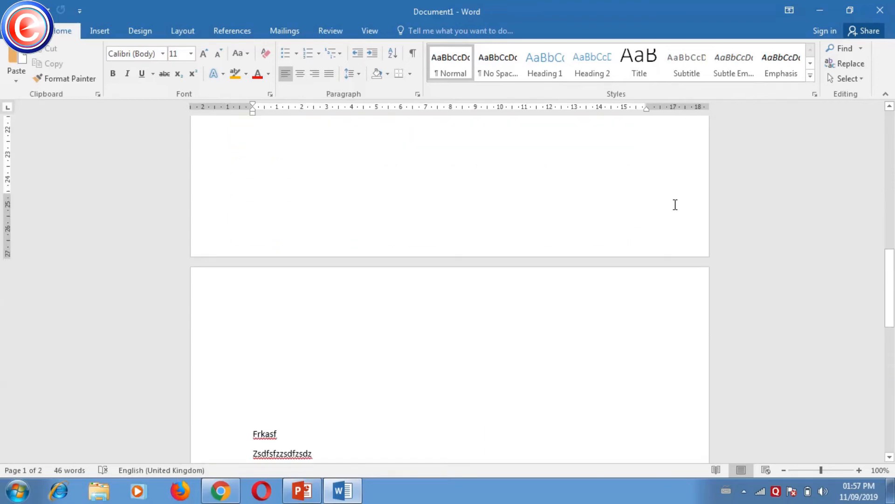
pyautogui.scroll(-6, 676, 204)
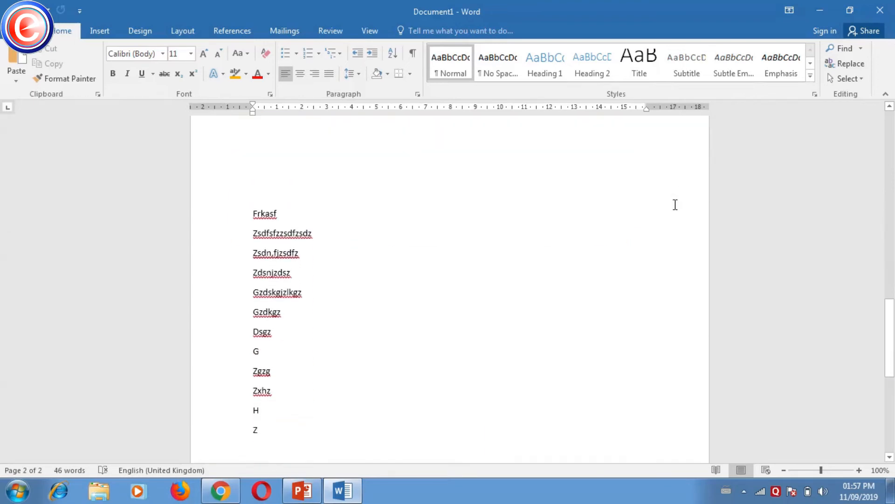
pyautogui.scroll(-1, 676, 205)
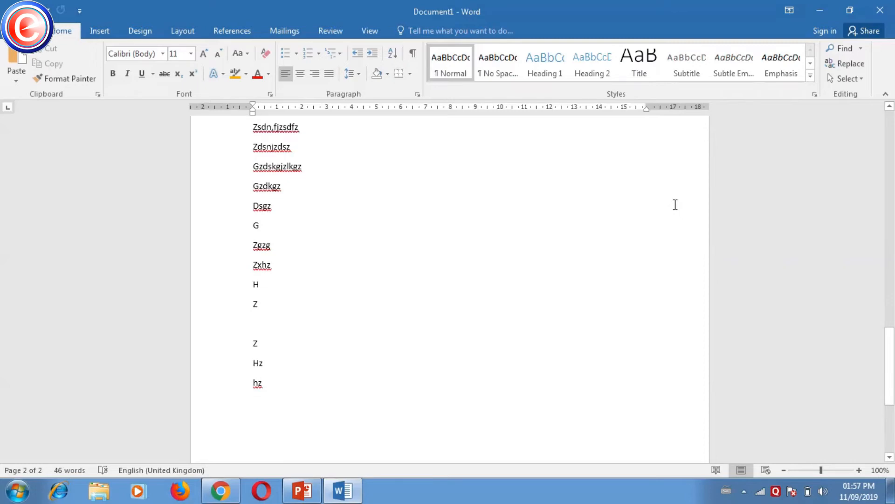
pyautogui.scroll(15, 675, 205)
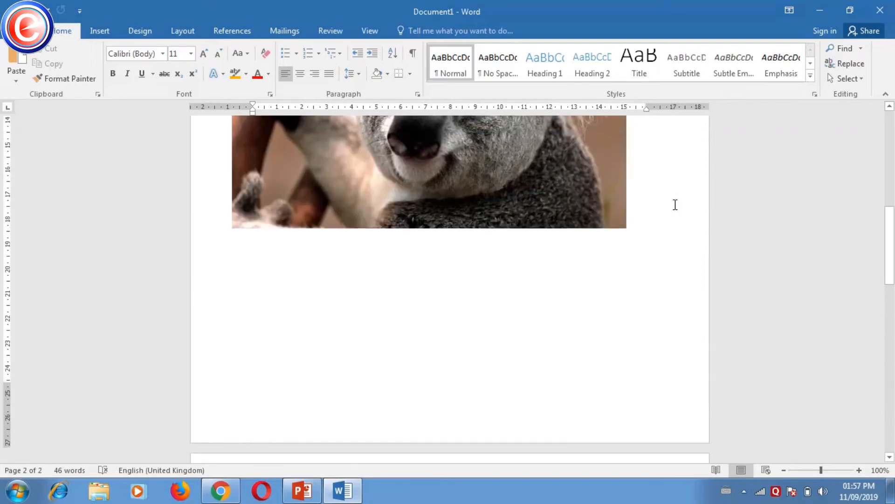
pyautogui.scroll(7, 675, 204)
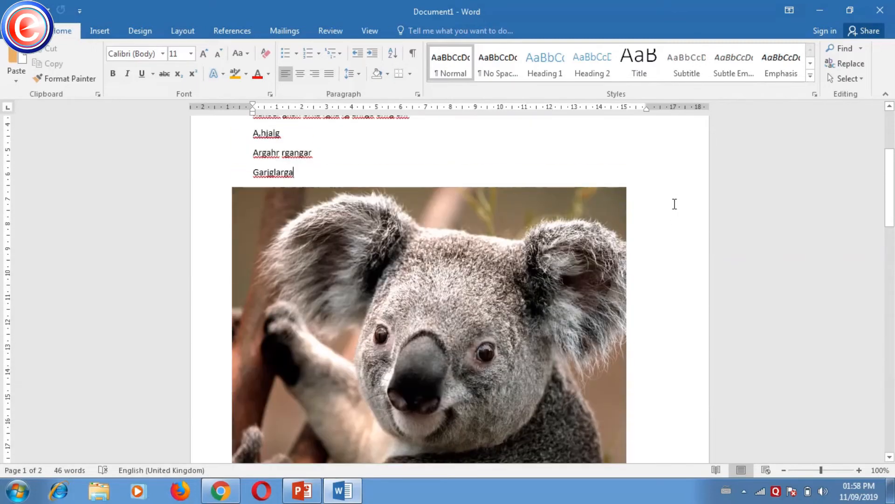
pyautogui.rightClick(542, 309)
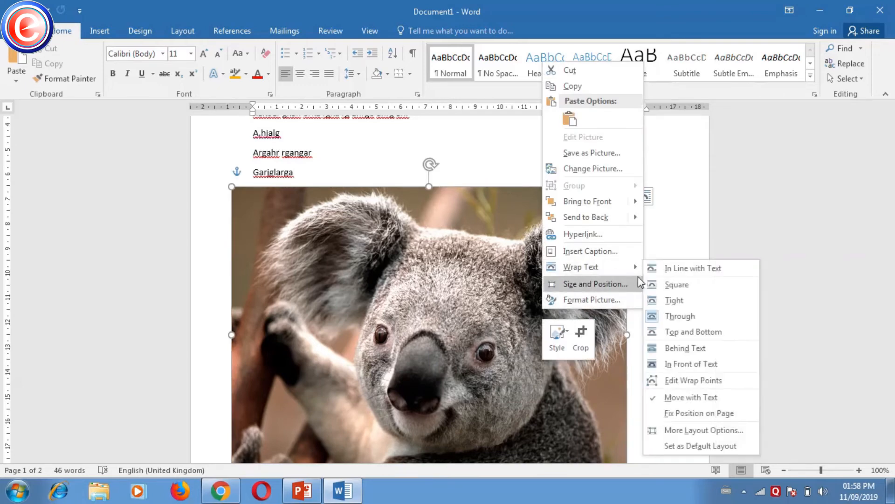
pyautogui.click(444, 328)
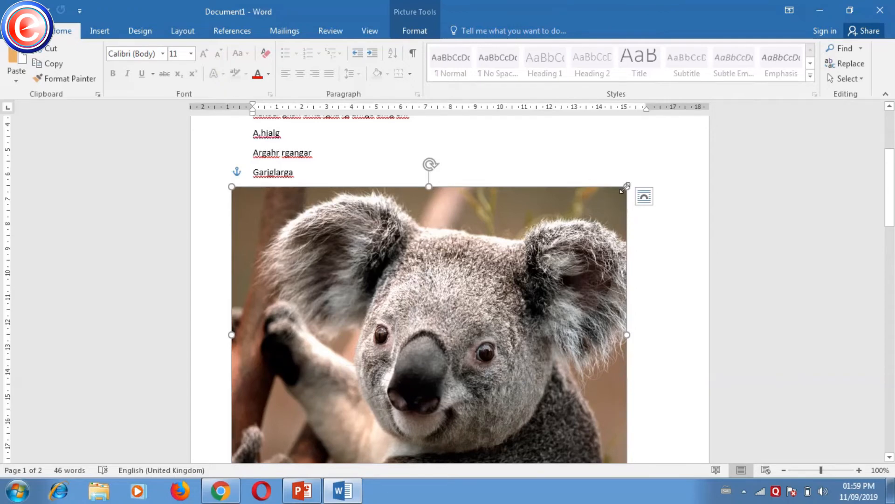
# Shrink the Koala picture to about 7.5 cm wide and align it with the left margin directly below the "Argahr rgangar" line.
pyautogui.moveTo(625, 187); pyautogui.dragTo(535, 255)
pyautogui.moveTo(378, 358); pyautogui.dragTo(399, 269)
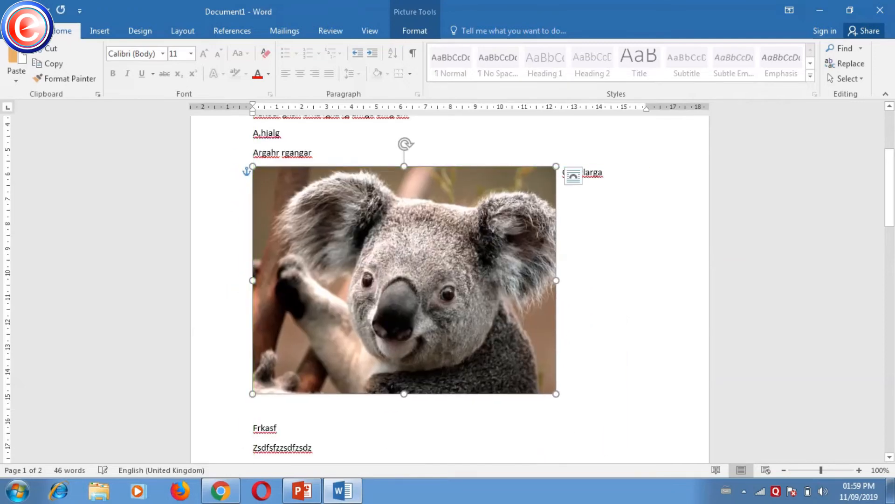
pyautogui.moveTo(557, 394); pyautogui.dragTo(465, 354)
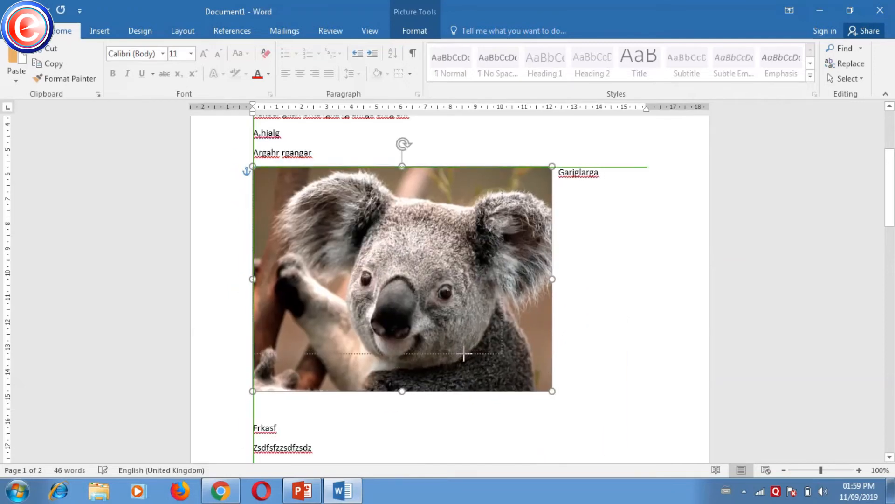
pyautogui.moveTo(552, 331); pyautogui.dragTo(437, 259)
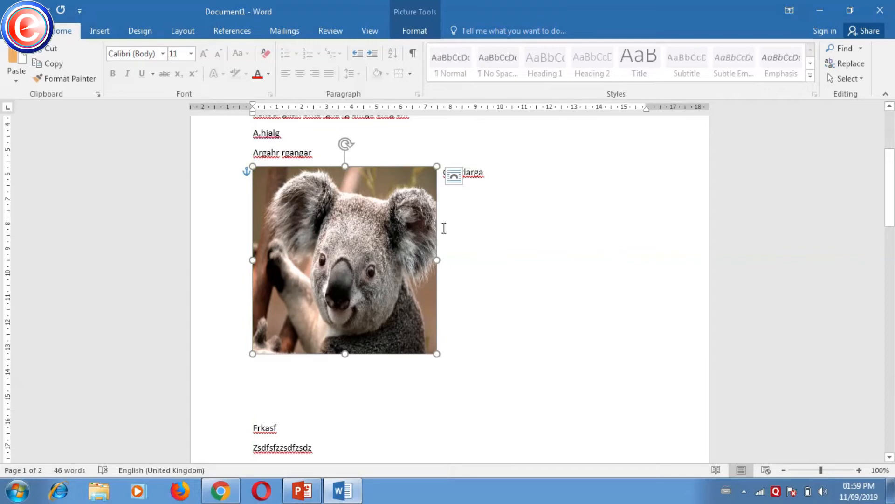
# Set the Koala picture's text wrapping to Behind Text.
pyautogui.scroll(3, 485, 236)
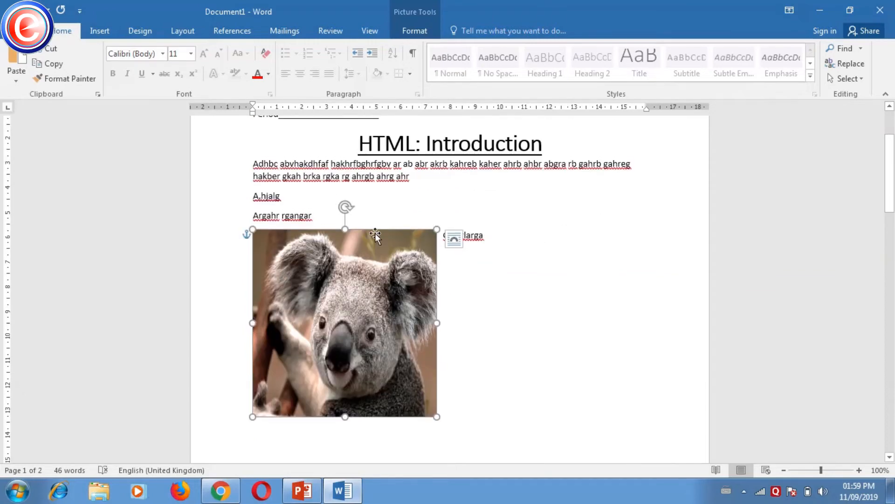
pyautogui.rightClick(400, 323)
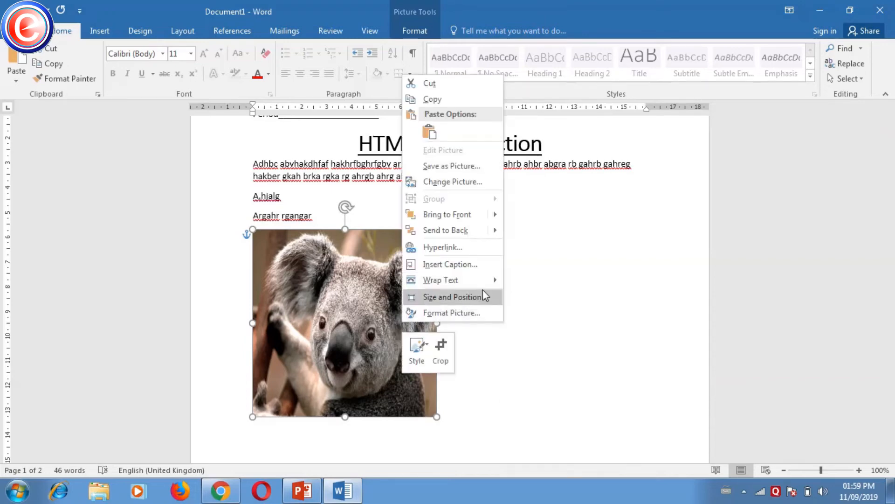
pyautogui.moveTo(485, 282)
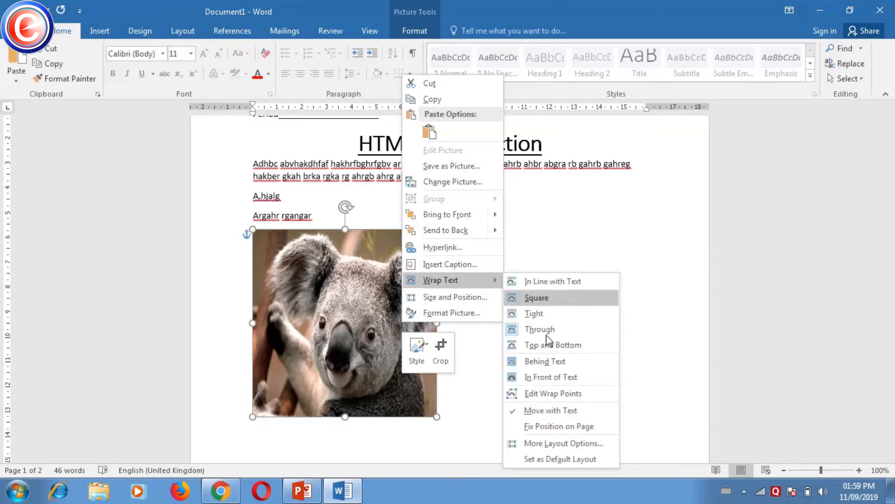
pyautogui.click(553, 364)
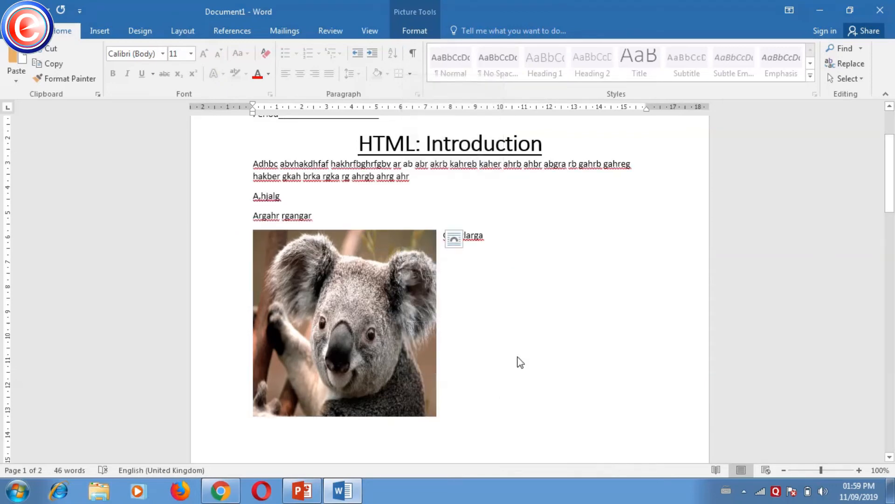
# Move the Koala picture behind the filler text, and place it just below the "Garjglarga" line, slightly past the page's left margin.
pyautogui.click(393, 353)
pyautogui.moveTo(393, 353); pyautogui.dragTo(281, 317)
pyautogui.moveTo(427, 370); pyautogui.dragTo(392, 304)
pyautogui.moveTo(445, 275); pyautogui.dragTo(369, 266)
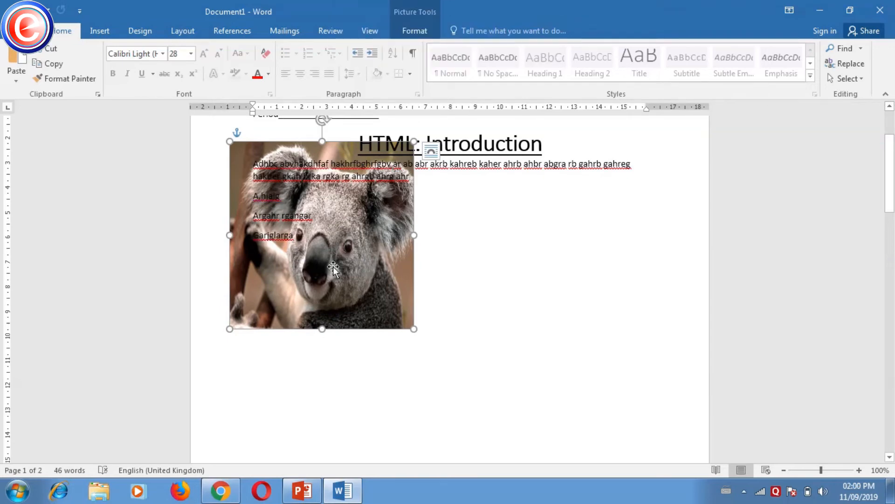
pyautogui.moveTo(333, 268); pyautogui.dragTo(338, 397)
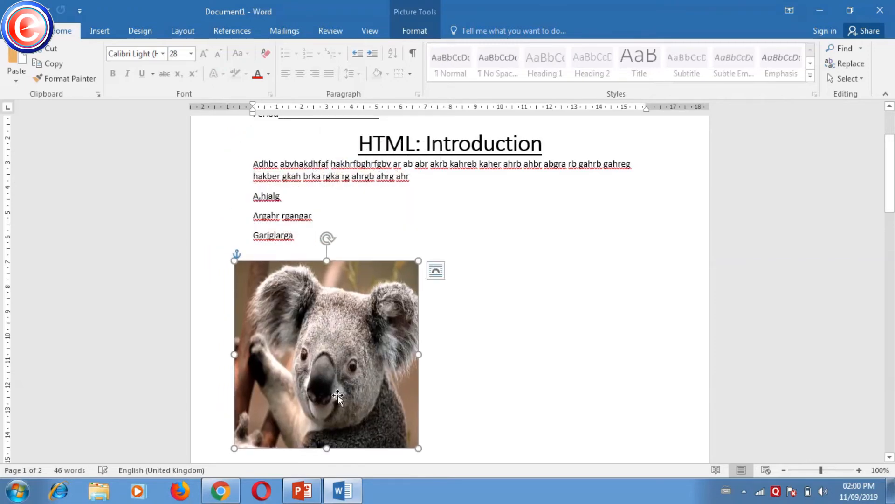
# Open the artistic effects choices for the Koala picture.
pyautogui.click(418, 31)
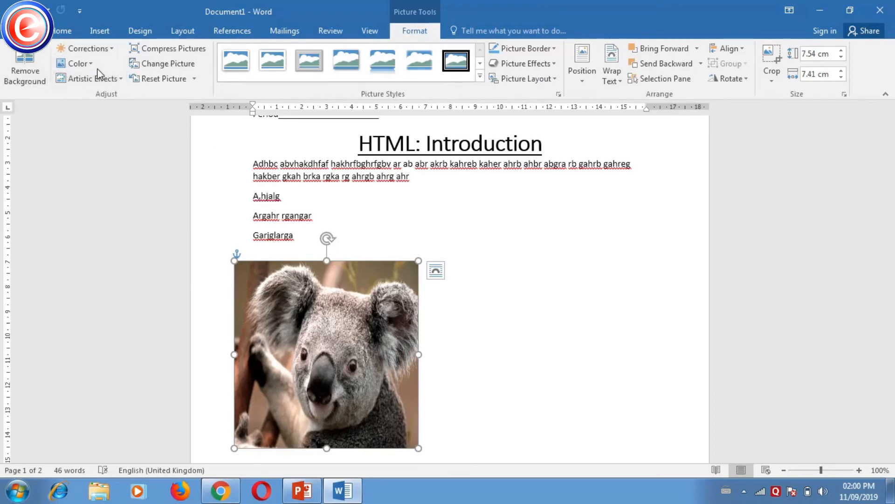
pyautogui.click(117, 77)
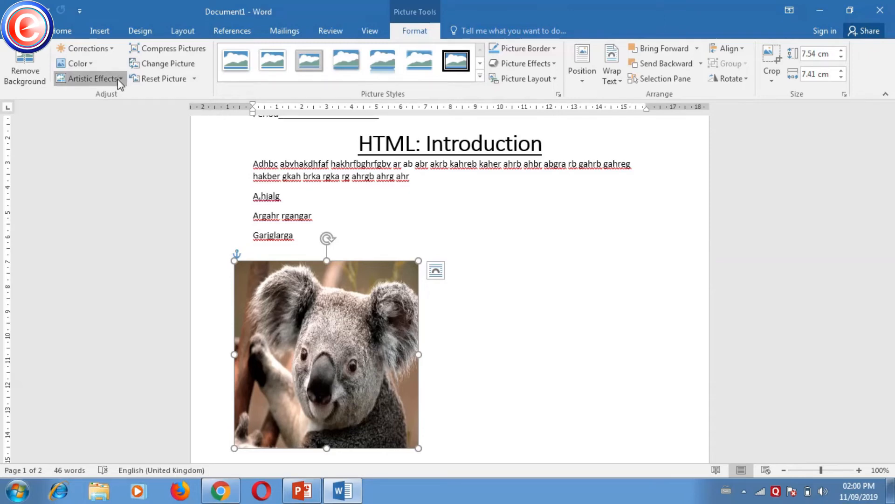